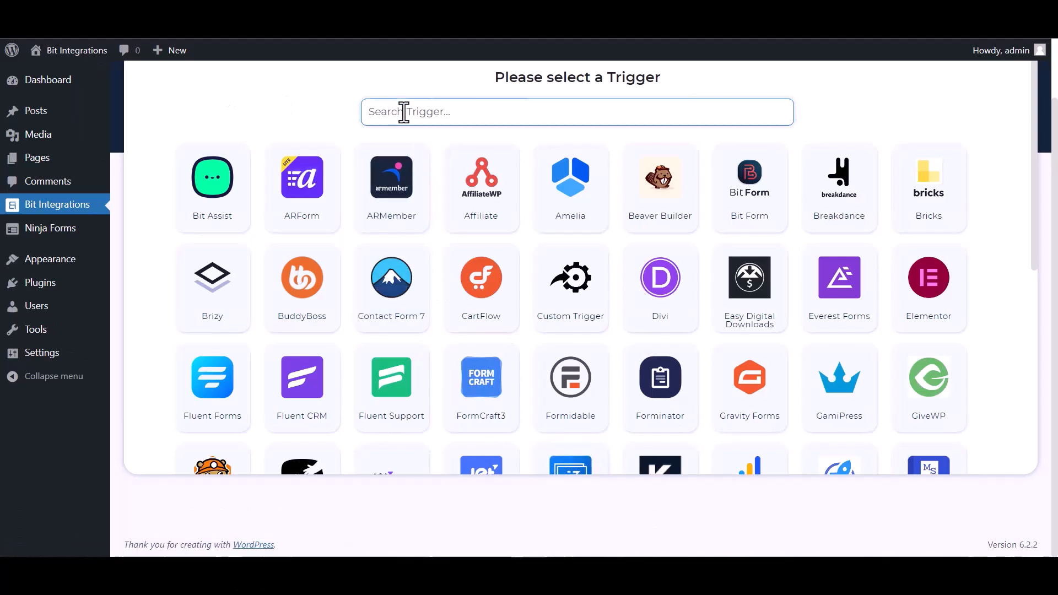
# - Choose Ninja Forms as the trigger with the Contact Me form and proceed to action selection
pyautogui.write('nin')
pyautogui.click(574, 190)
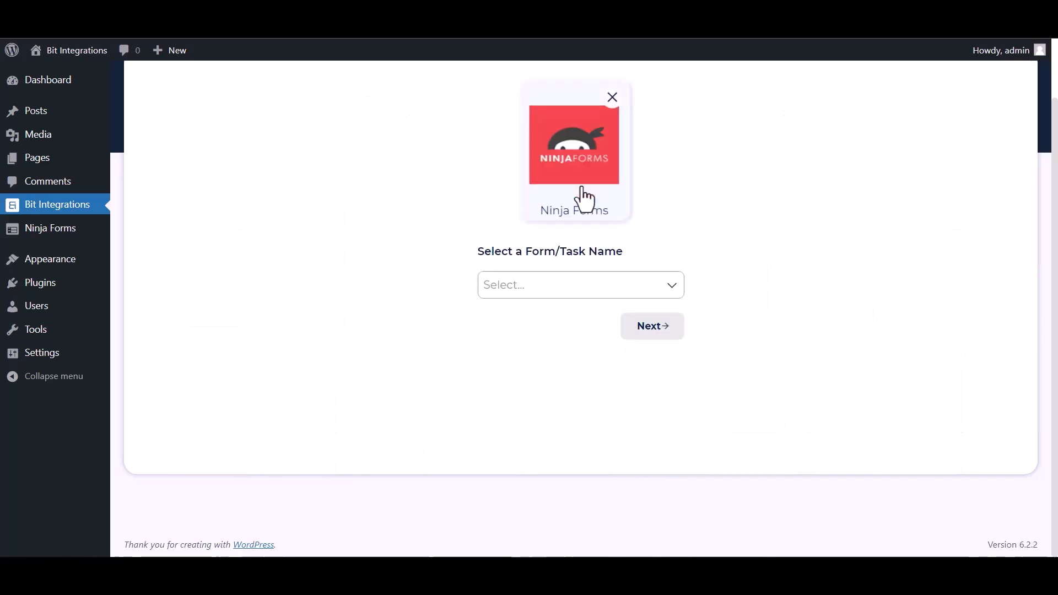
pyautogui.click(525, 289)
pyautogui.click(544, 312)
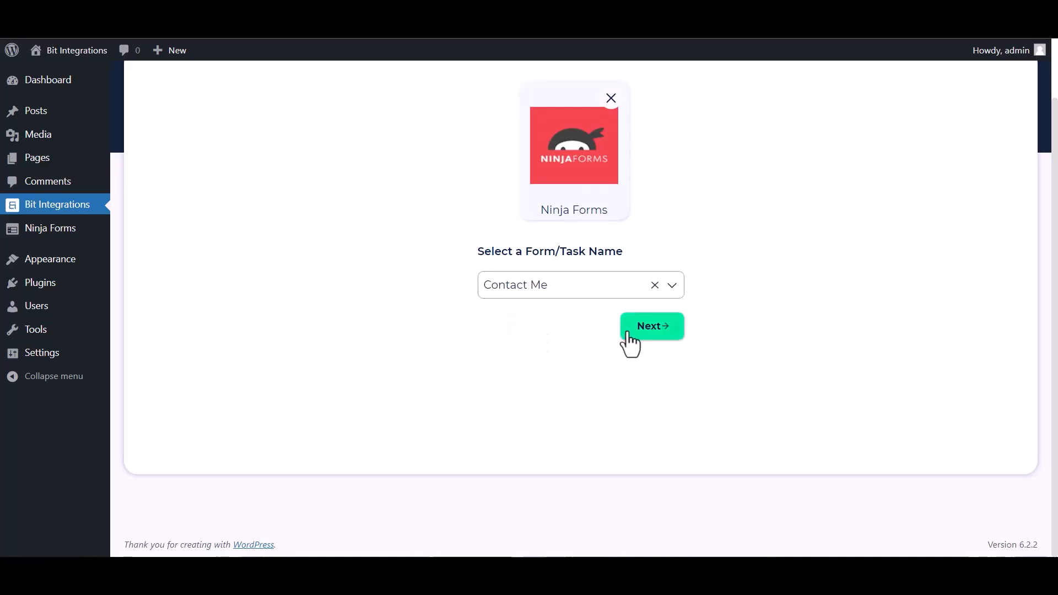
pyautogui.click(630, 335)
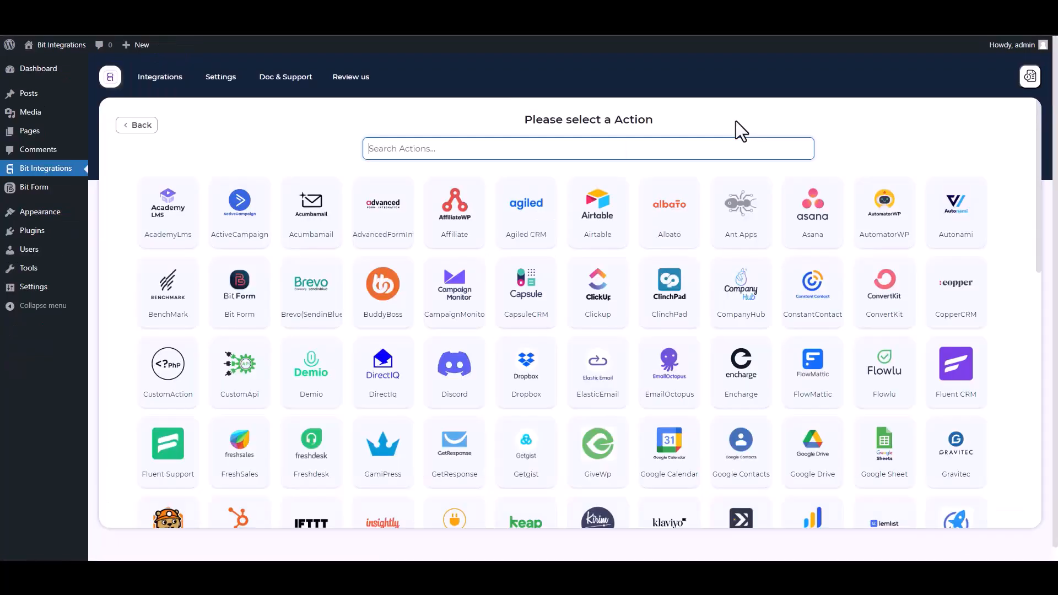
# - Search the actions for n8n and choose N8n as the integration's action
pyautogui.write('n8')
pyautogui.click(576, 232)
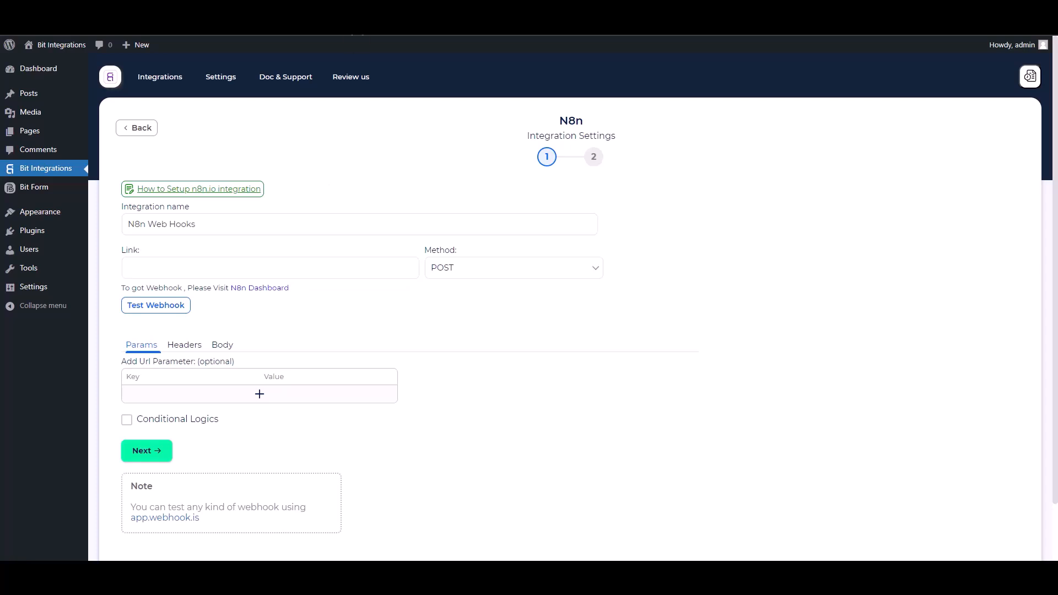
# - Switch to n8n, start a workflow from scratch and name it Bit Integrations
pyautogui.click(356, 17)
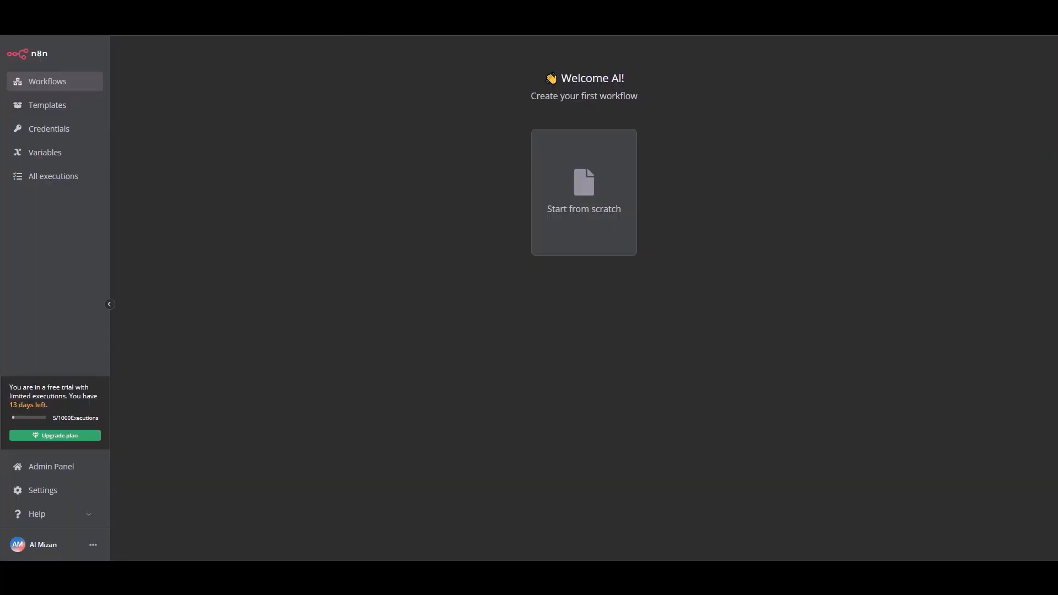
pyautogui.click(583, 221)
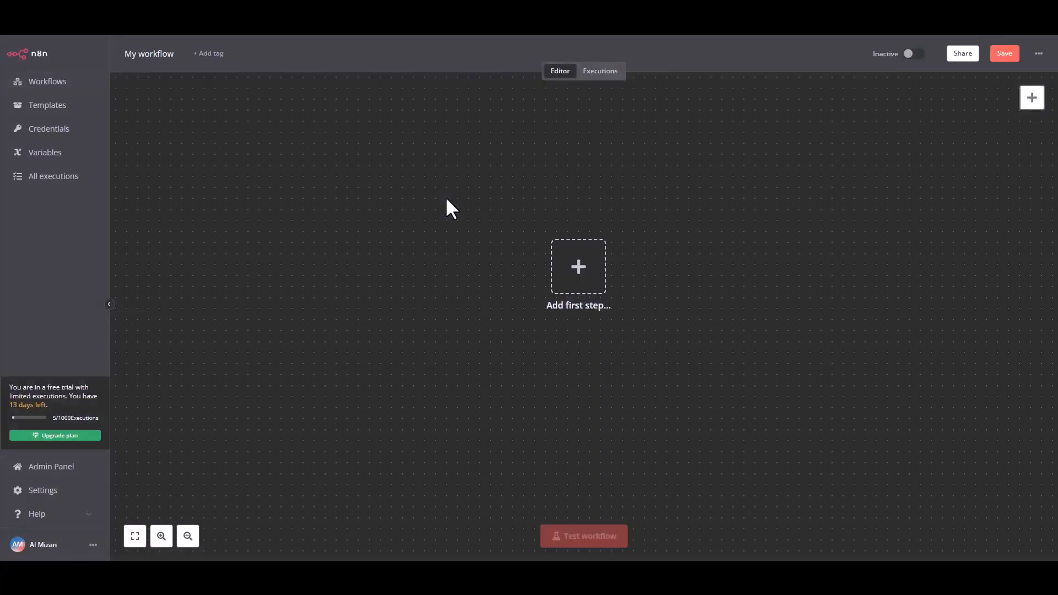
pyautogui.click(155, 54)
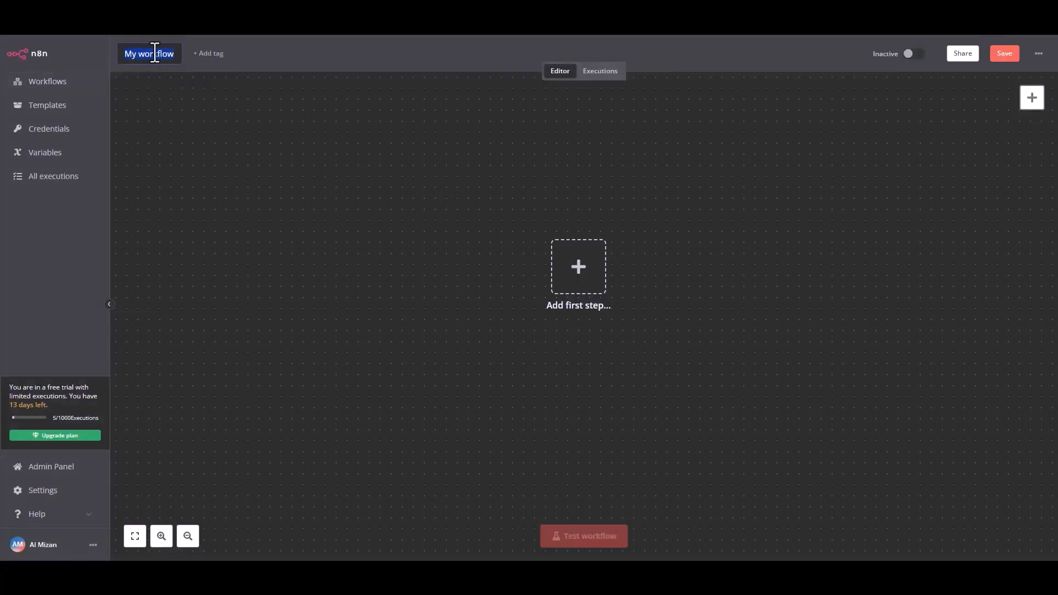
pyautogui.write('Bit')
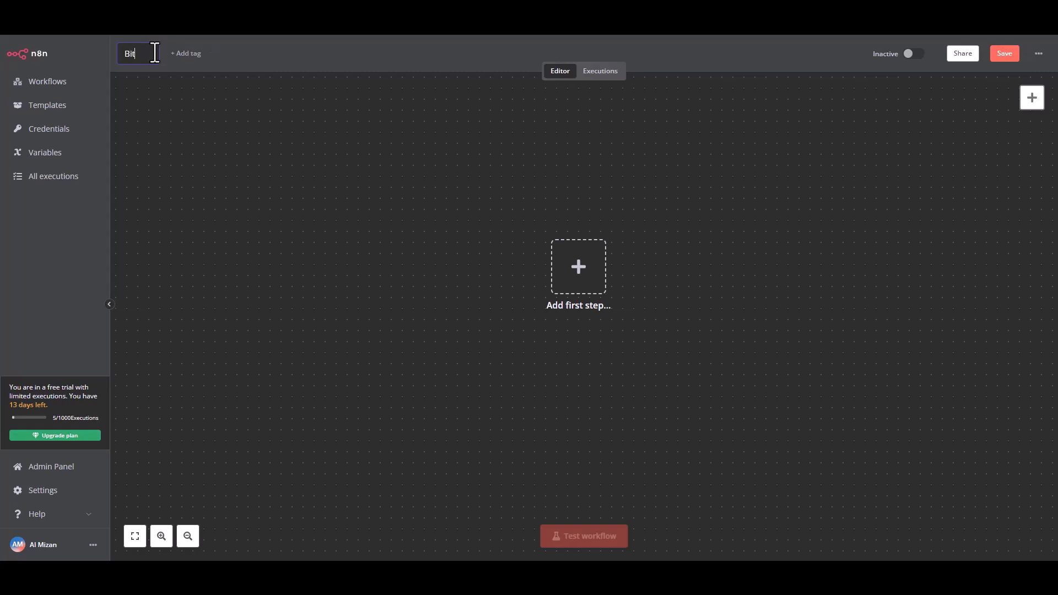
pyautogui.write(' Integrations')
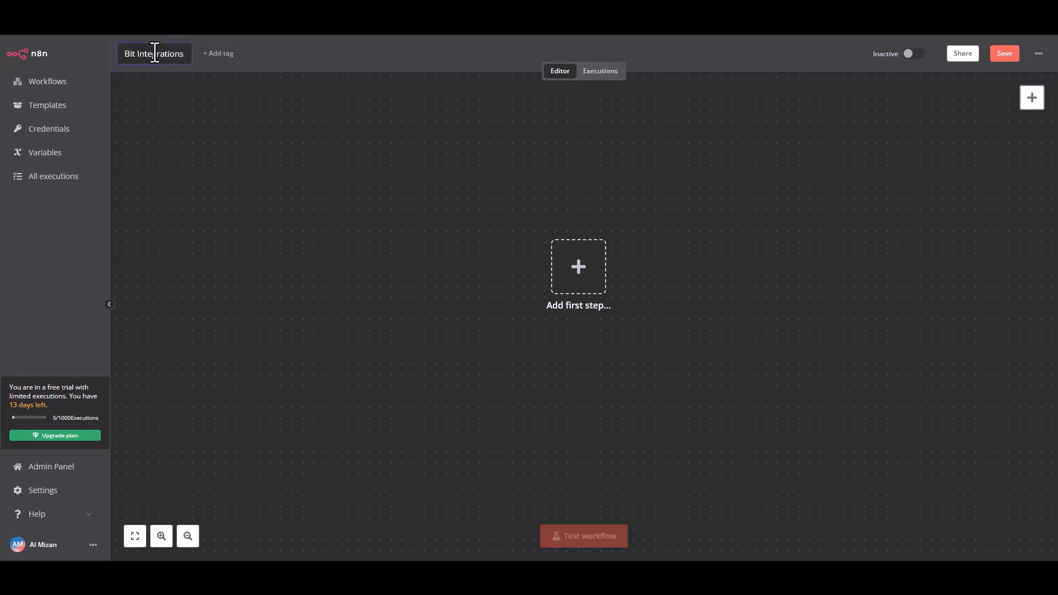
pyautogui.click(282, 120)
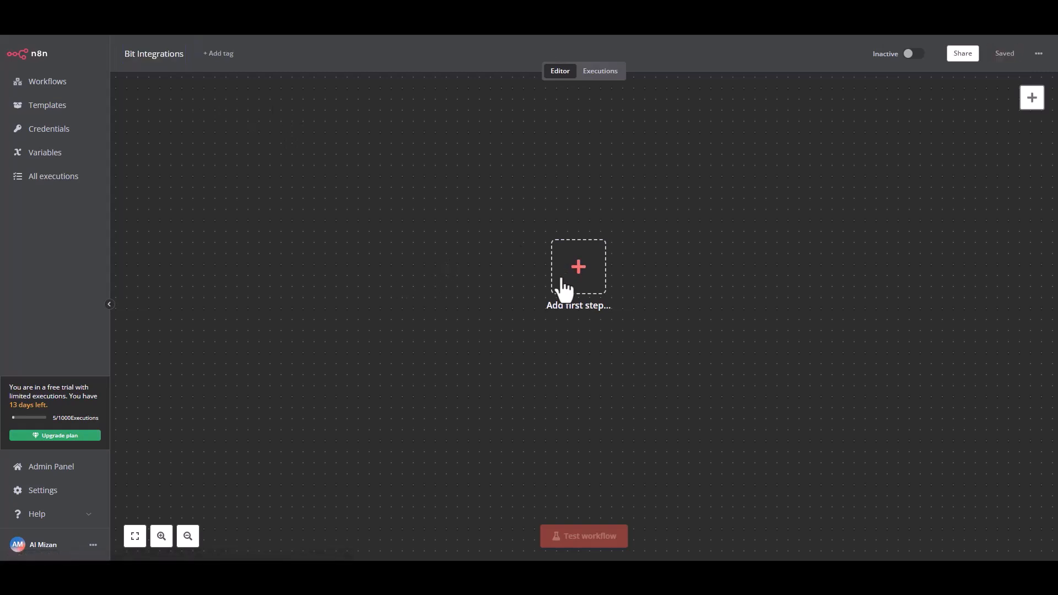
# - Add an On webhook call trigger as the first step, copy its test URL and start listening for a test event
pyautogui.click(585, 286)
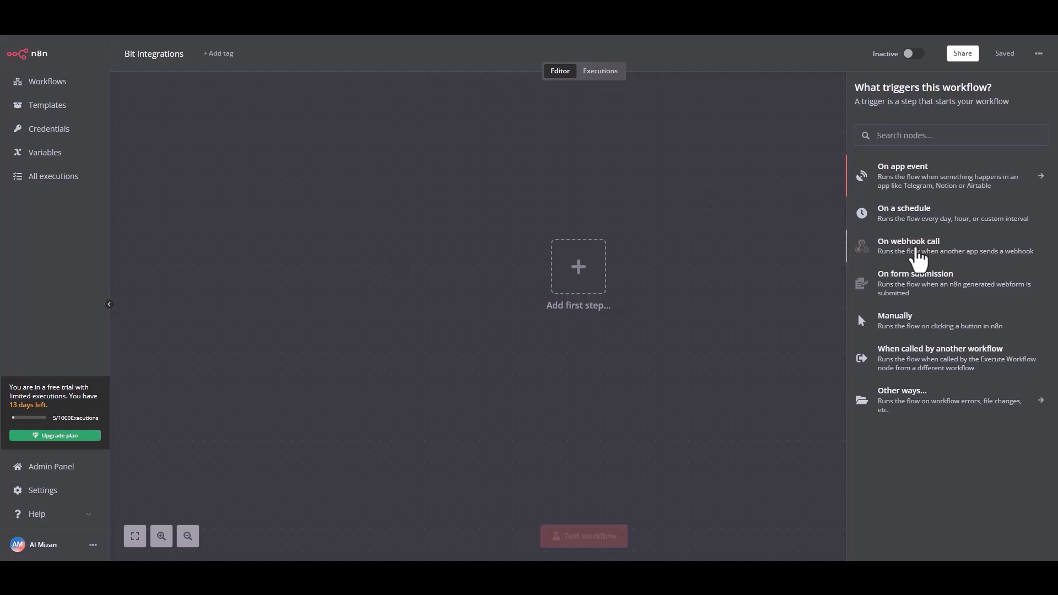
pyautogui.click(916, 251)
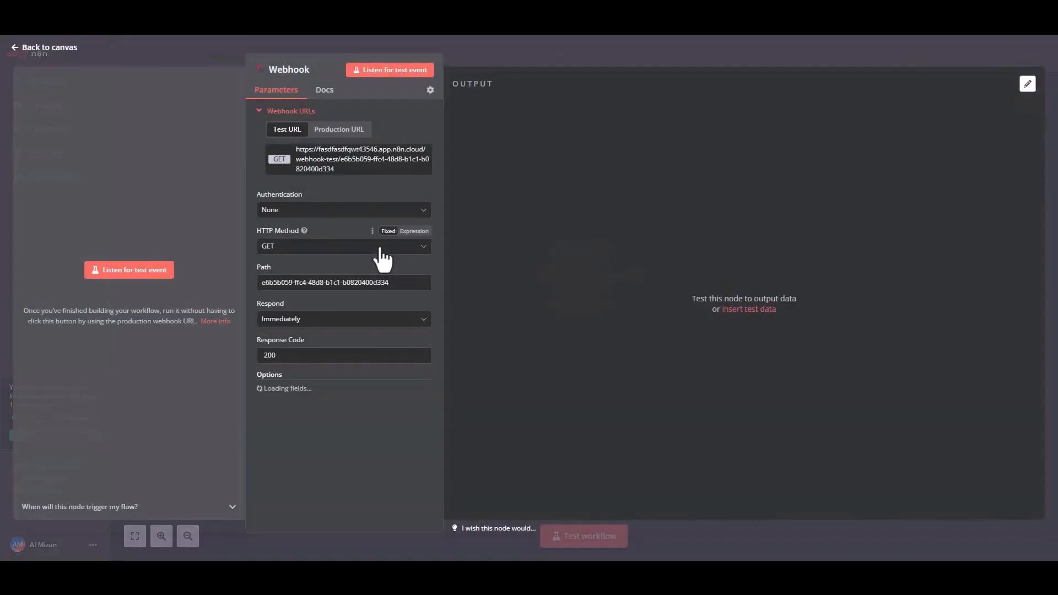
pyautogui.click(330, 160)
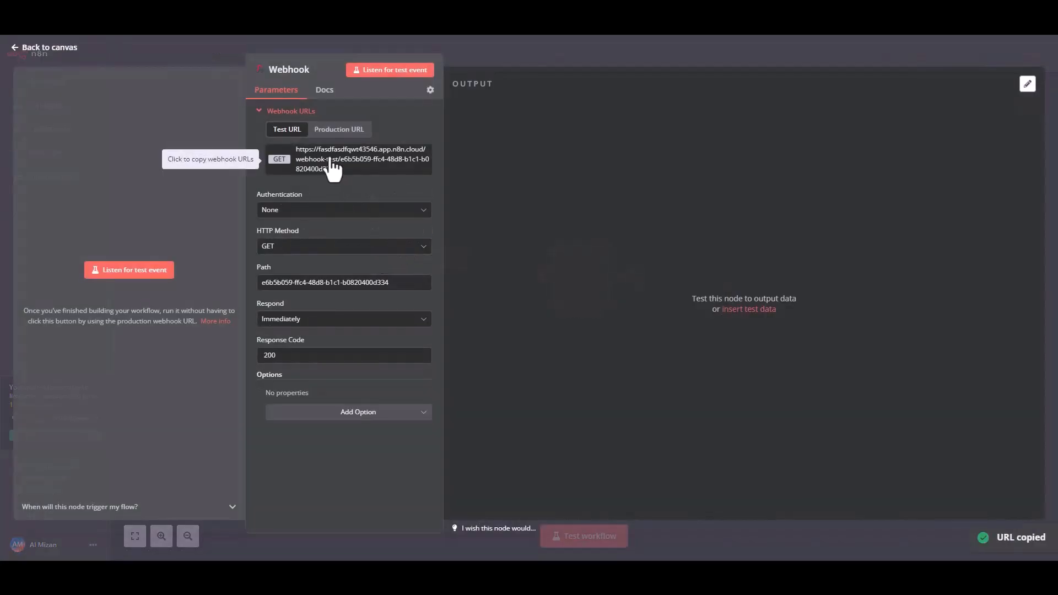
pyautogui.click(122, 271)
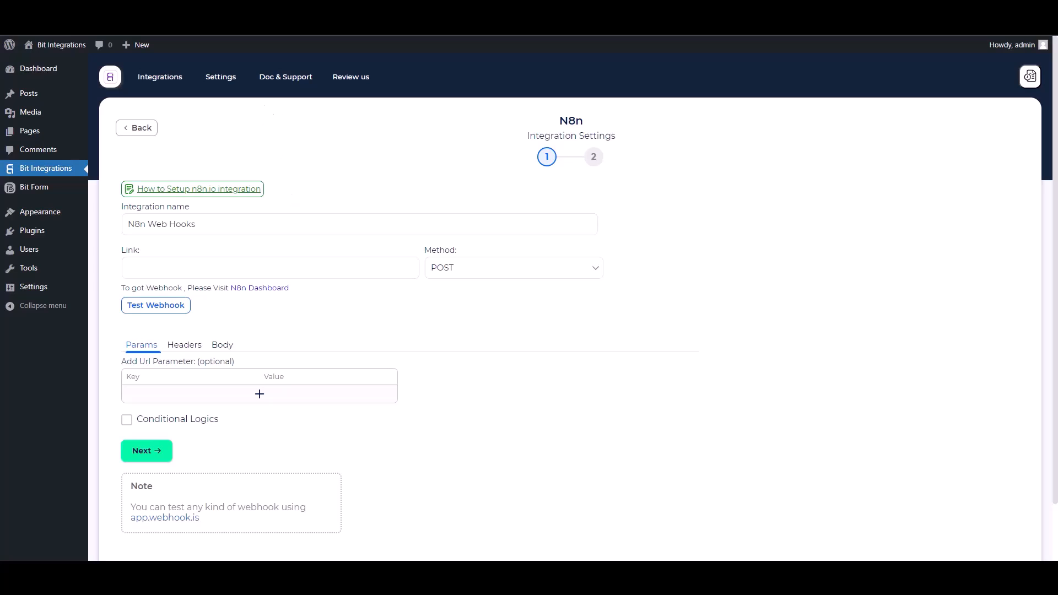
# - In Bit Integrations, paste the copied webhook URL as the N8n link and set the method to GET
pyautogui.click(253, 275)
pyautogui.hotkey('ctrl', 'v')
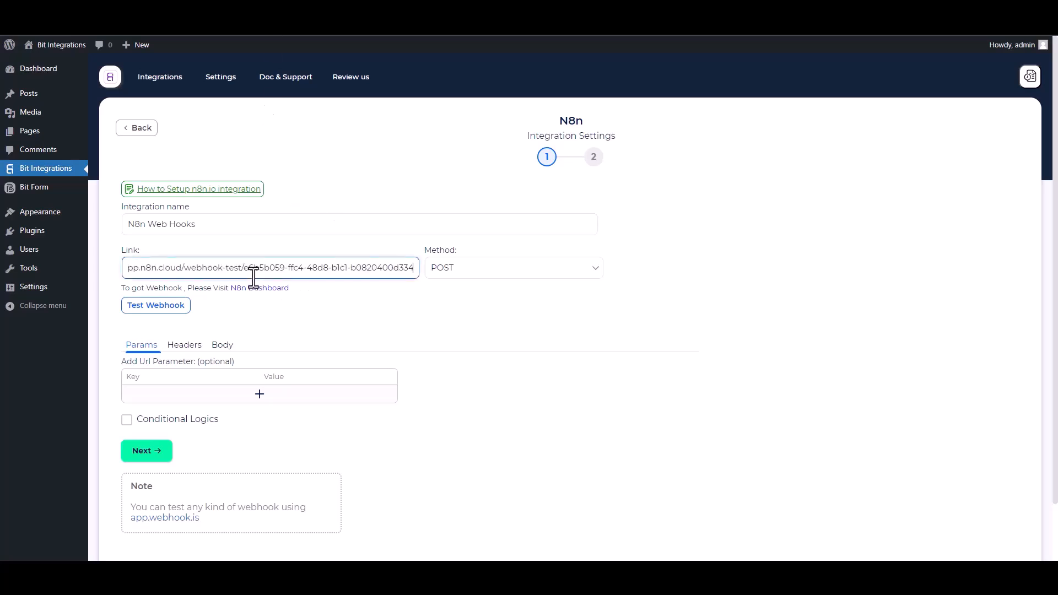
pyautogui.click(467, 276)
pyautogui.click(441, 288)
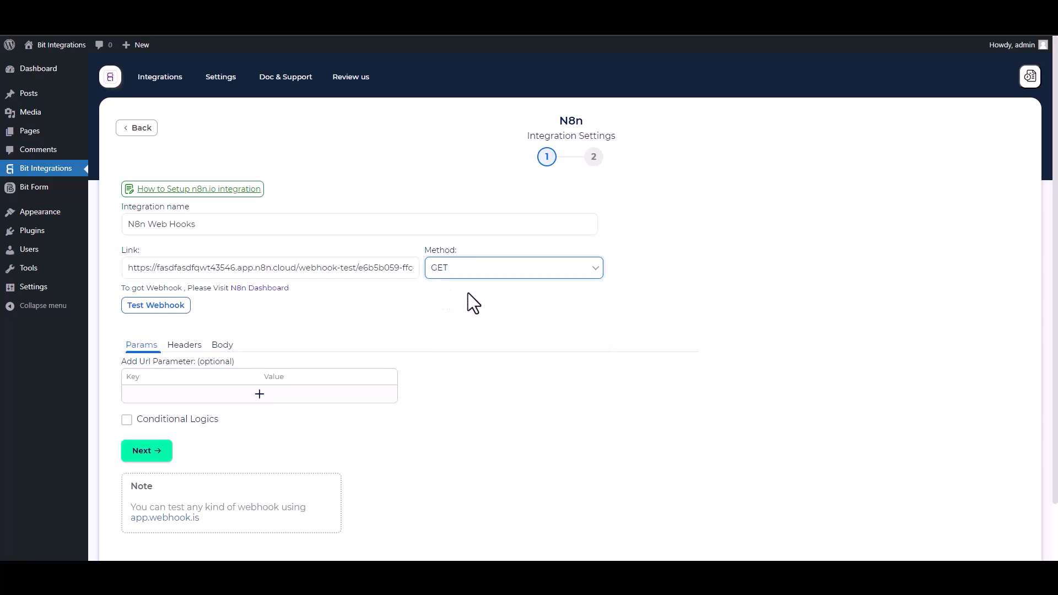
# - Add a URL parameter with the key Name and map its value to the form's Name field
pyautogui.scroll(-2, 316, 317)
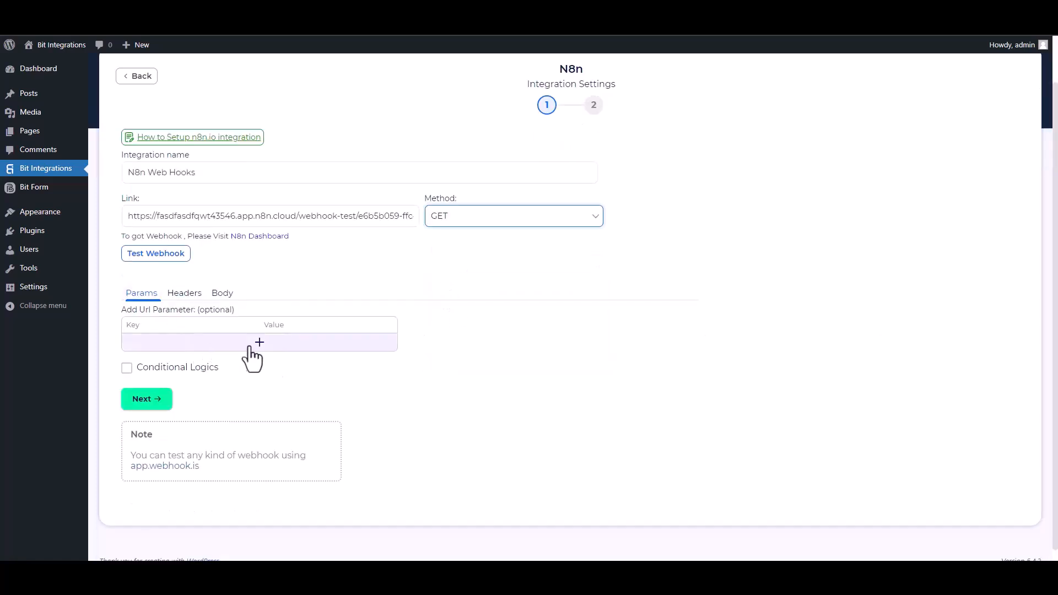
pyautogui.click(259, 342)
pyautogui.click(453, 346)
pyautogui.click(455, 379)
pyautogui.click(172, 347)
pyautogui.doubleClick(169, 347)
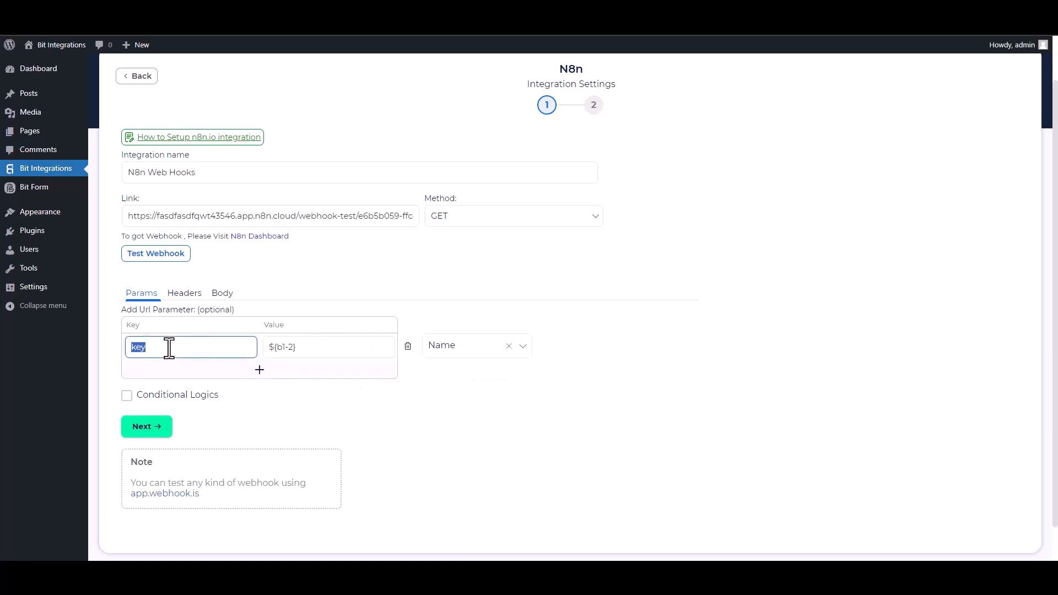
pyautogui.write('Name')
# - Add a second URL parameter with the key Email, mapped to the form's Email field
pyautogui.click(260, 369)
pyautogui.click(441, 373)
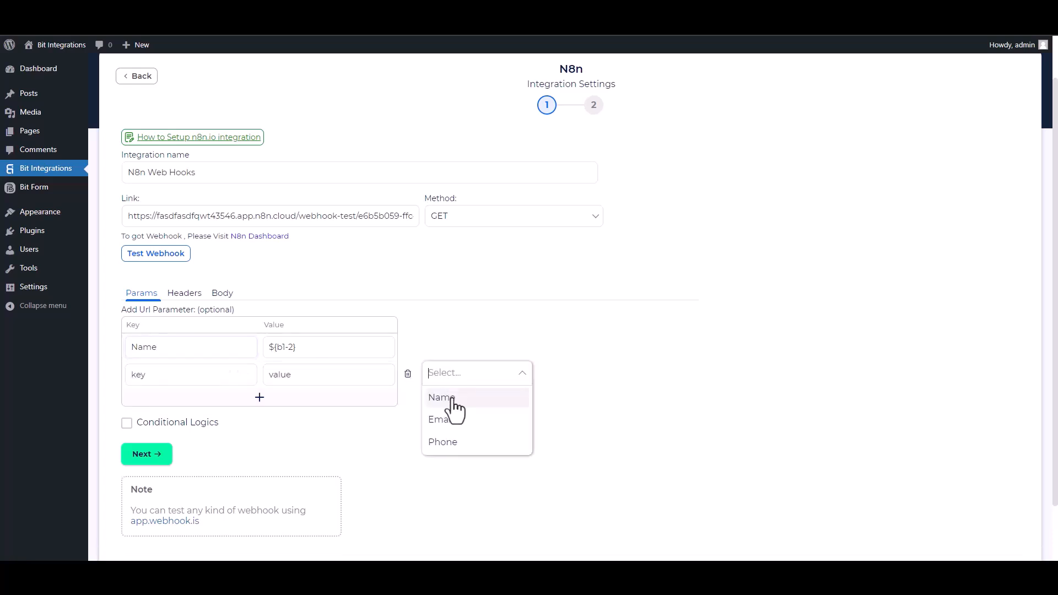
pyautogui.click(443, 420)
pyautogui.click(184, 377)
pyautogui.doubleClick(182, 375)
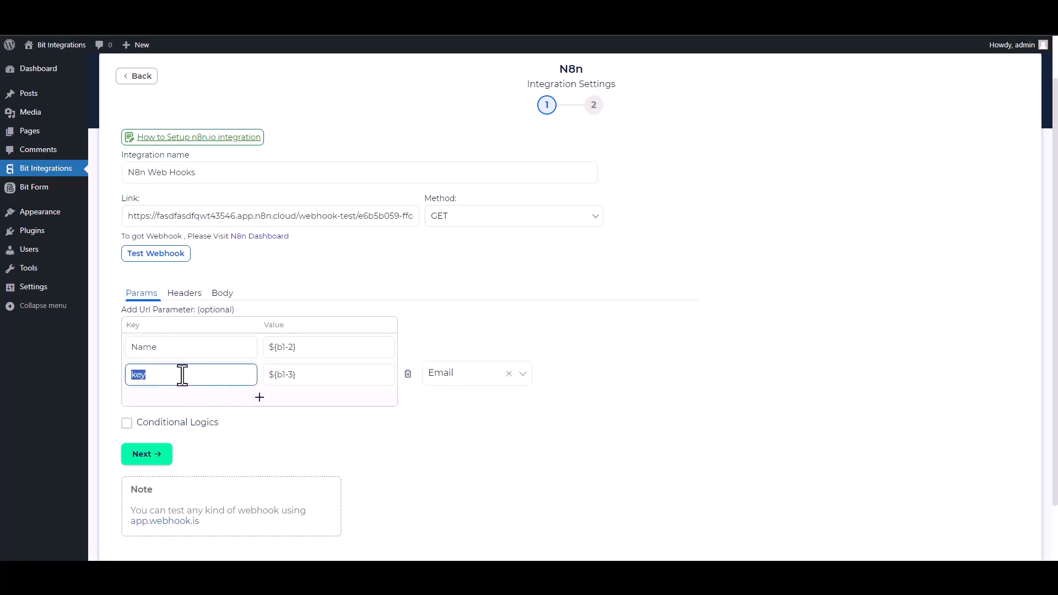
pyautogui.write('Ema')
pyautogui.click(135, 425)
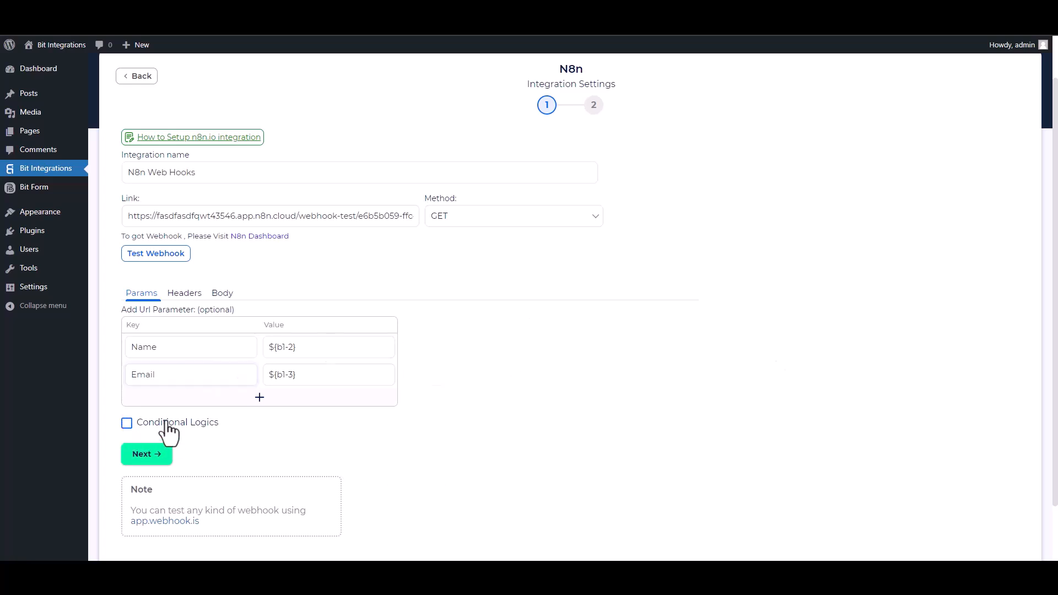
pyautogui.click(127, 423)
pyautogui.scroll(-2, 444, 380)
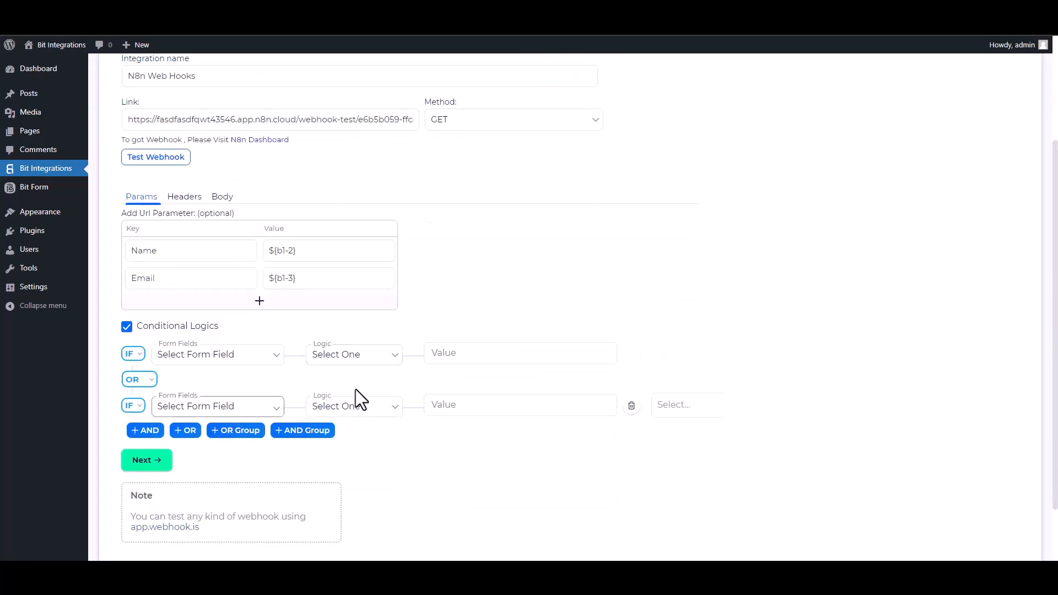
pyautogui.click(127, 327)
pyautogui.scroll(2, 975, 324)
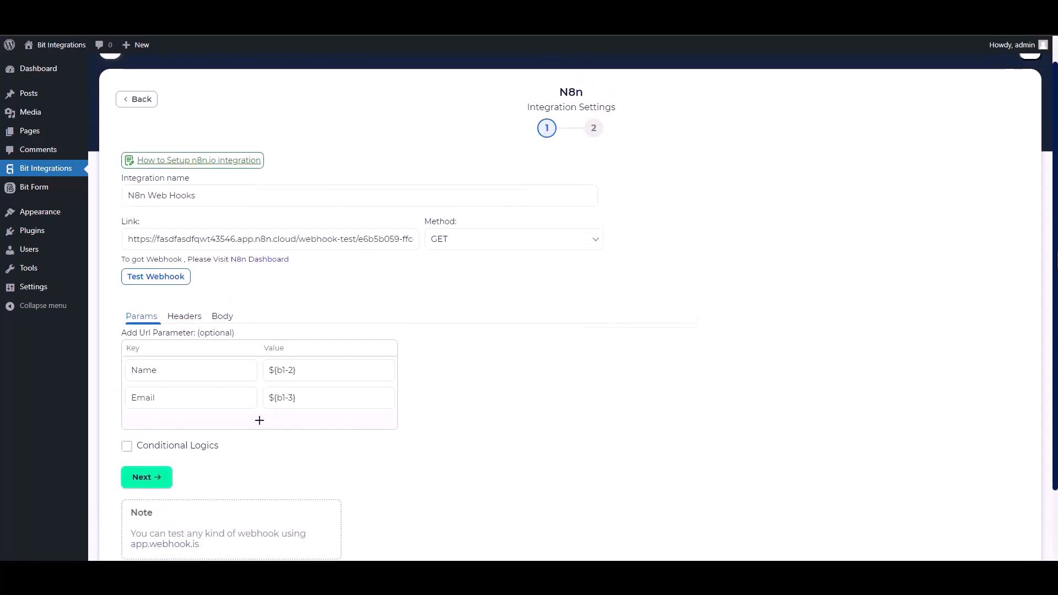
# - Send a test request to the webhook and complete the remaining N8n integration setup
pyautogui.click(173, 291)
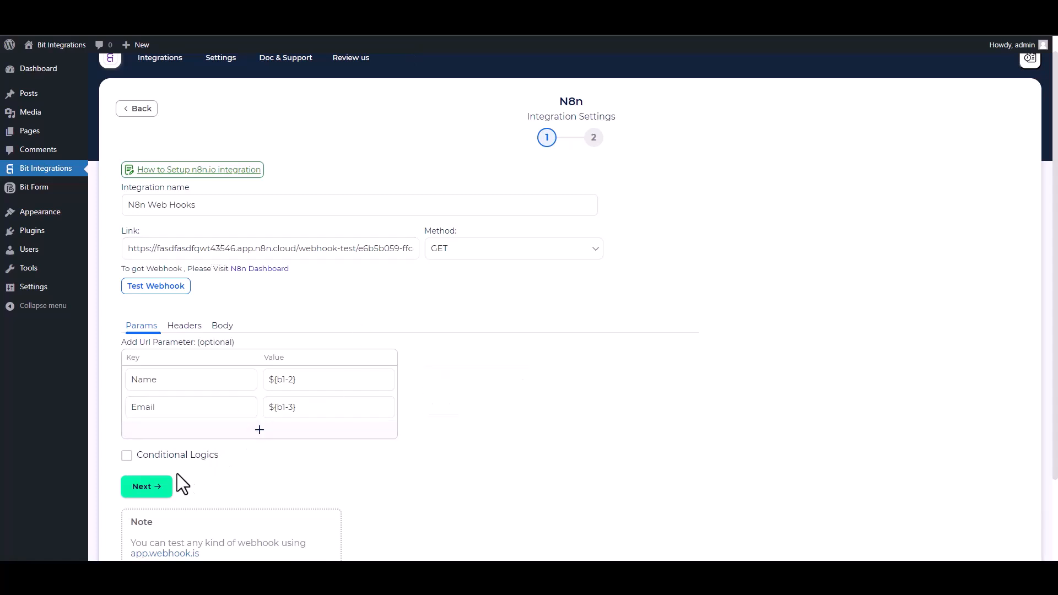
pyautogui.click(154, 489)
pyautogui.click(582, 224)
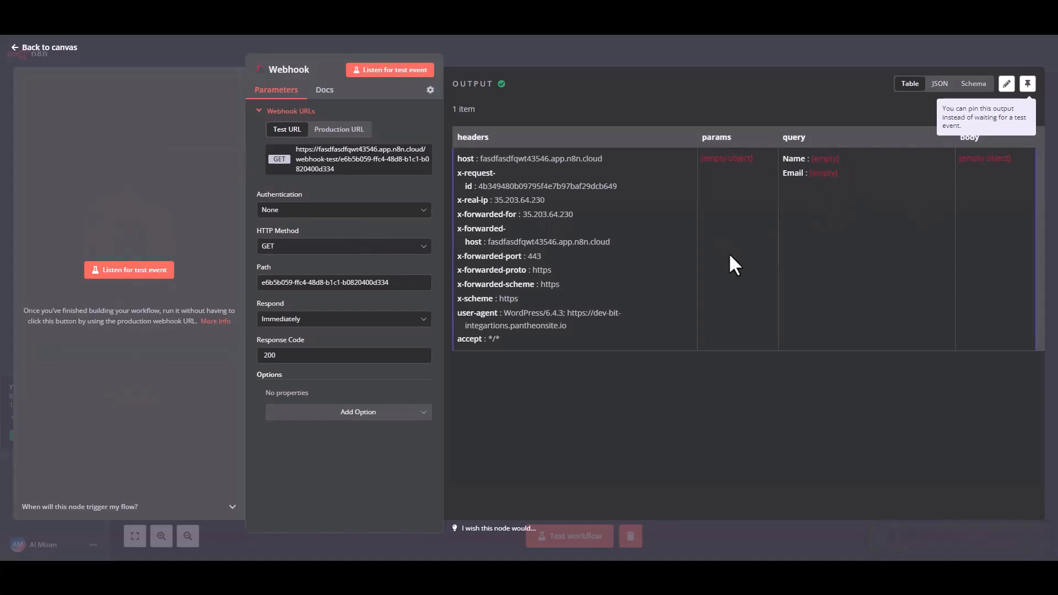
# - In n8n, return to the workflow canvas and execute the Webhook node to listen for another event
pyautogui.click(31, 50)
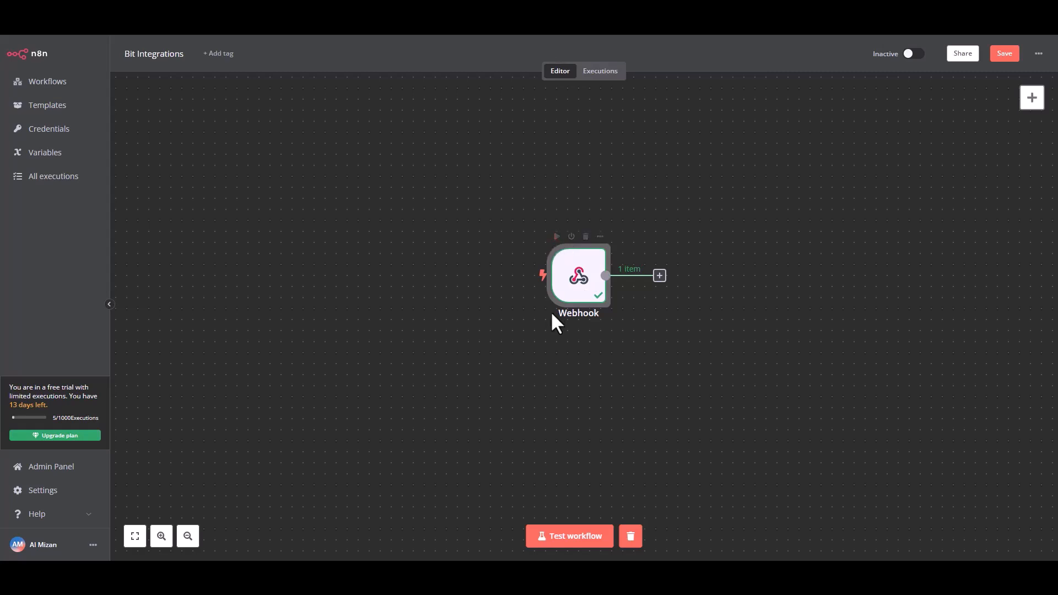
pyautogui.click(556, 236)
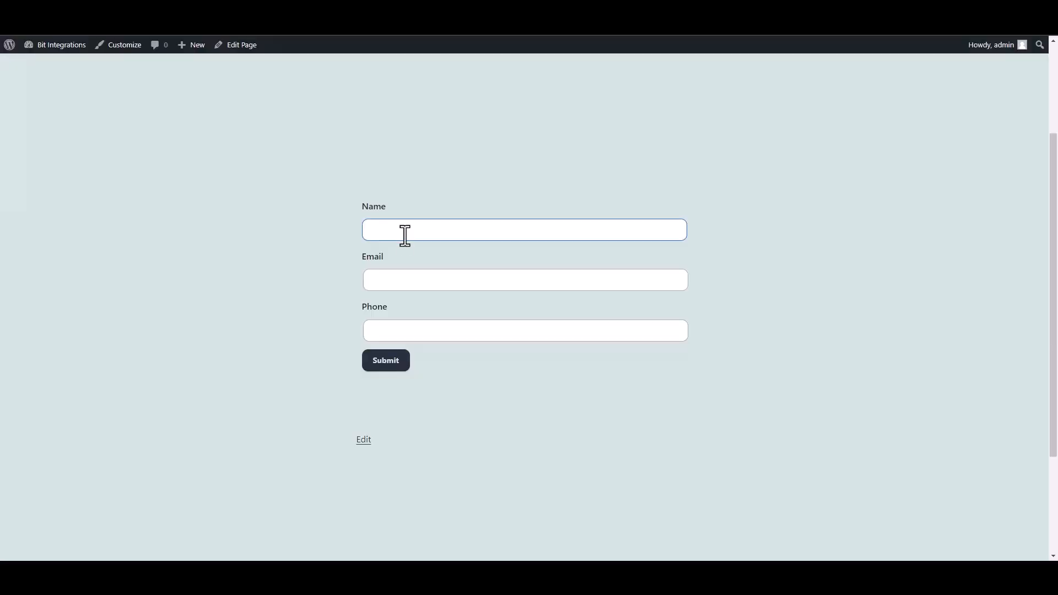
# - Submit the website's contact form with test as the name and a test e-mail address
pyautogui.click(404, 236)
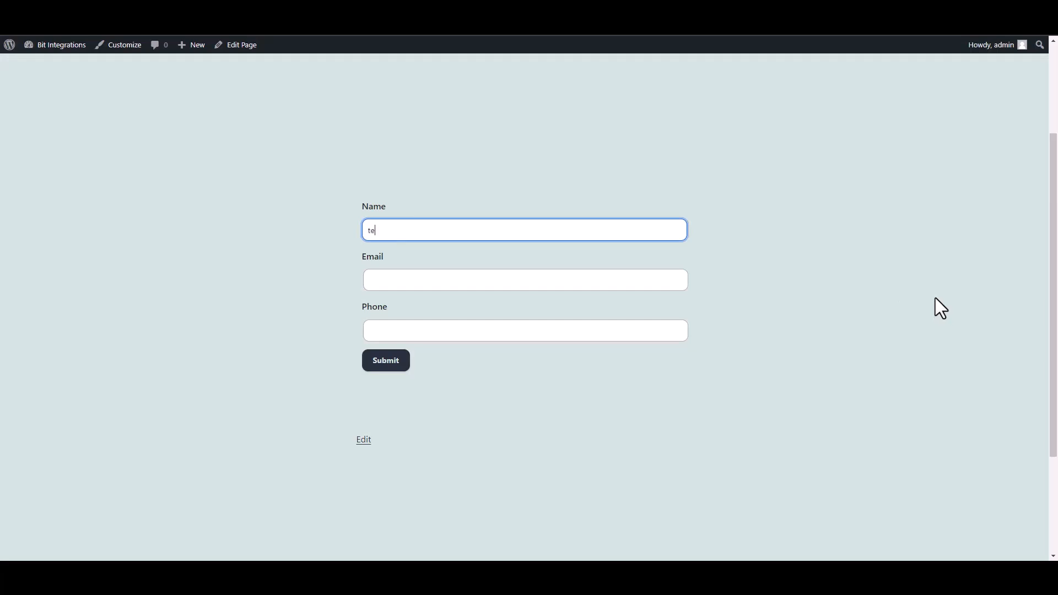
pyautogui.click(659, 277)
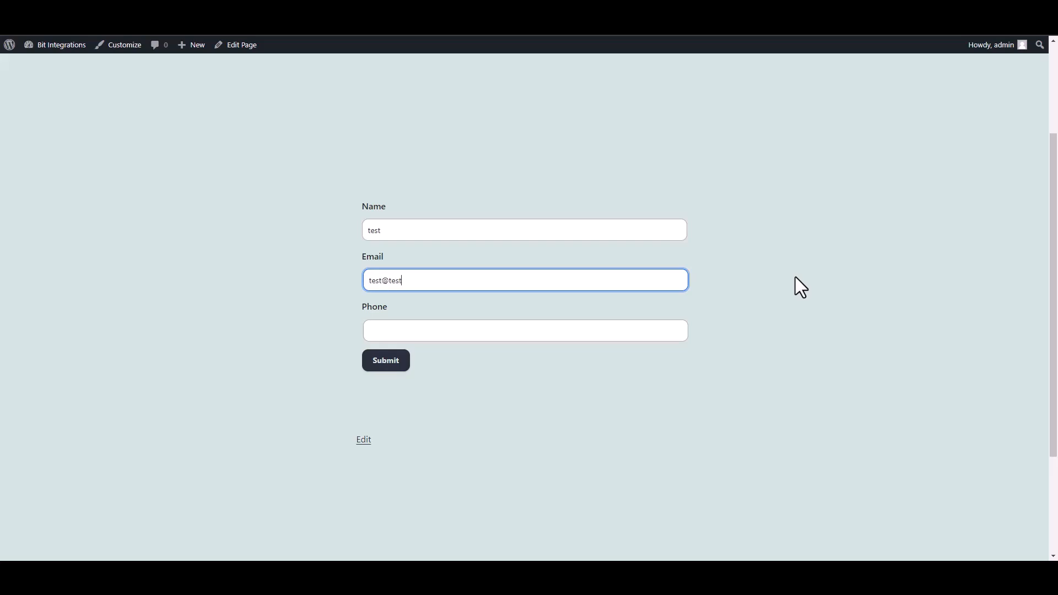
pyautogui.write('test@test.com')
pyautogui.click(400, 359)
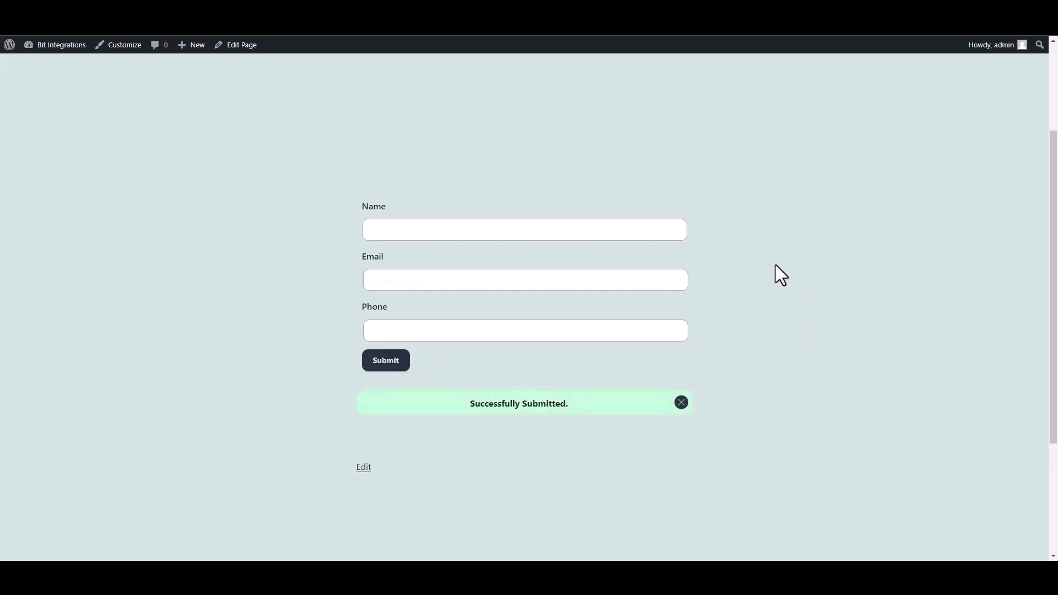
# - Back in n8n, add the MailerLite Create a subscriber action after the Webhook node
pyautogui.click(489, 5)
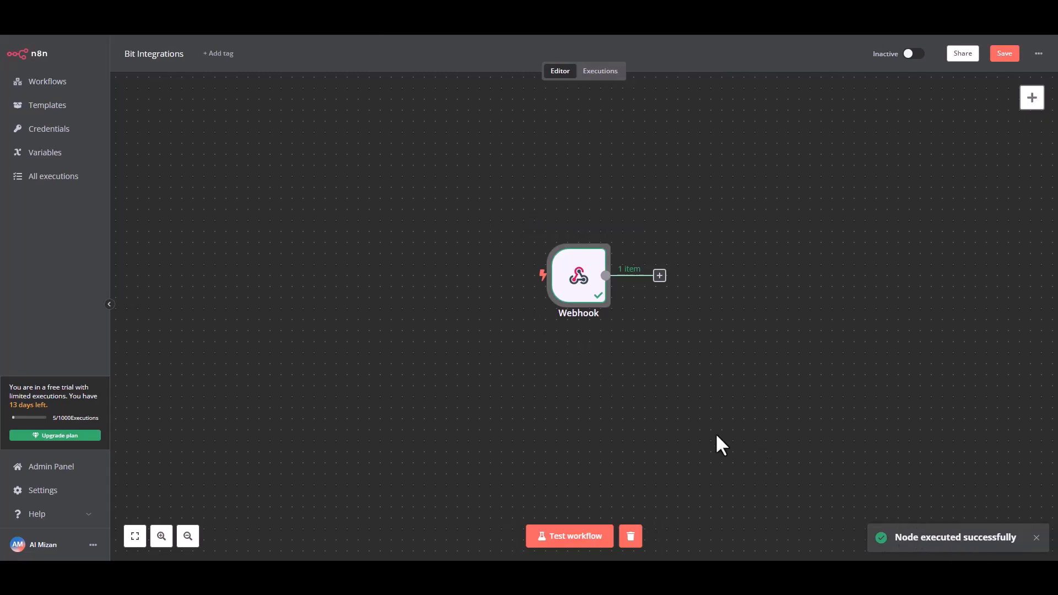
pyautogui.click(659, 276)
pyautogui.click(926, 168)
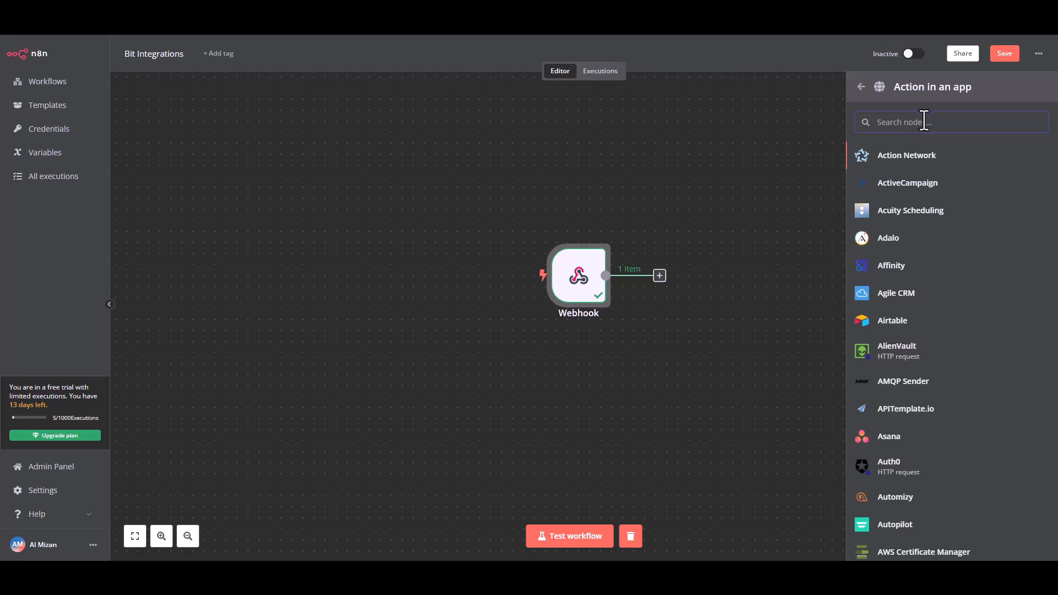
pyautogui.write('mail')
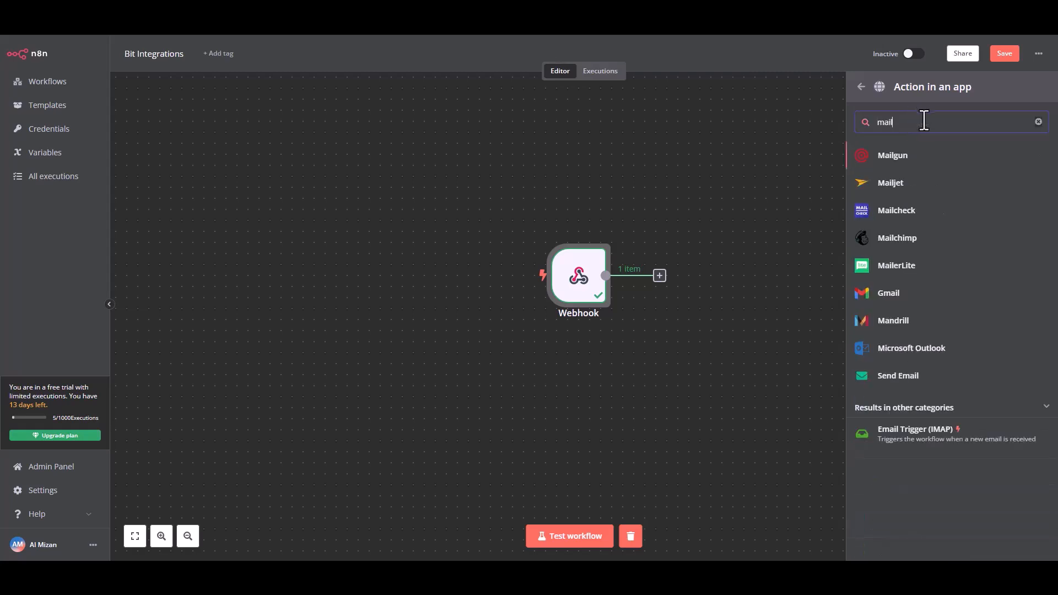
pyautogui.write('e')
pyautogui.click(918, 160)
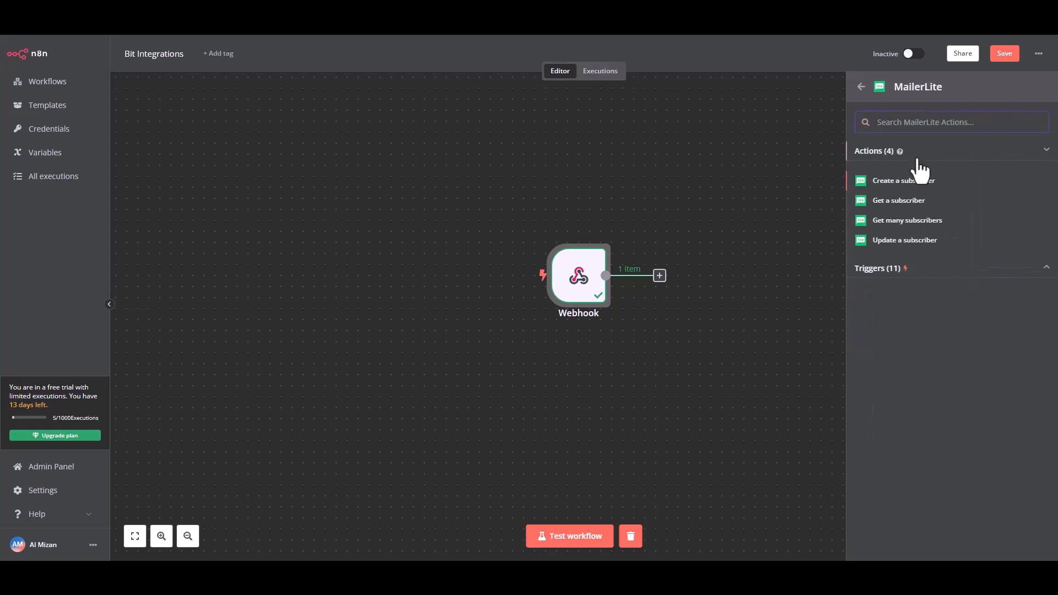
pyautogui.click(910, 182)
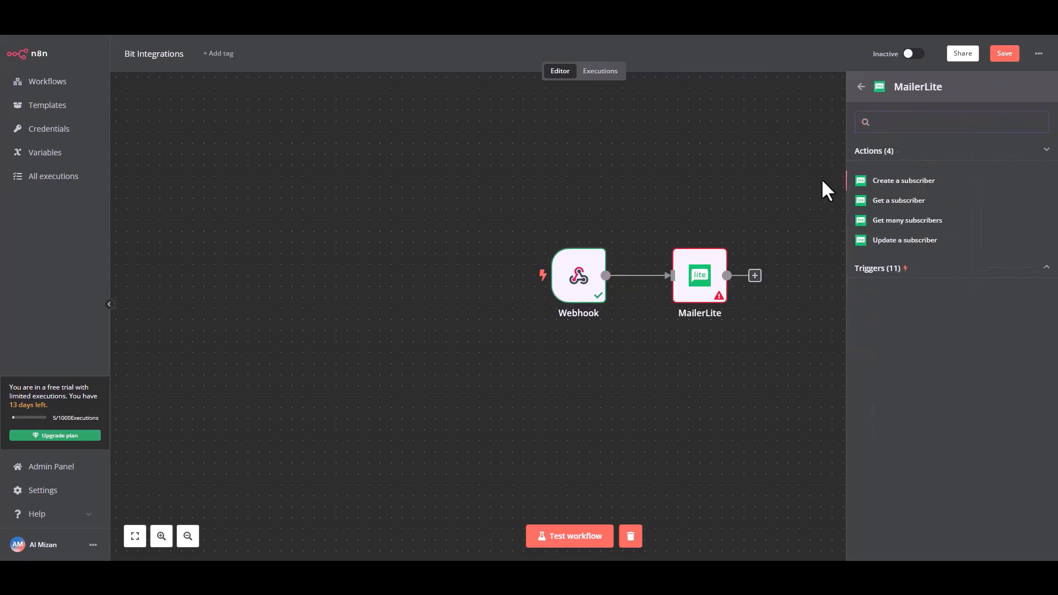
# - Map the webhook's query Email to the MailerLite node's Email and its query Name to an added Name field
pyautogui.doubleClick(700, 275)
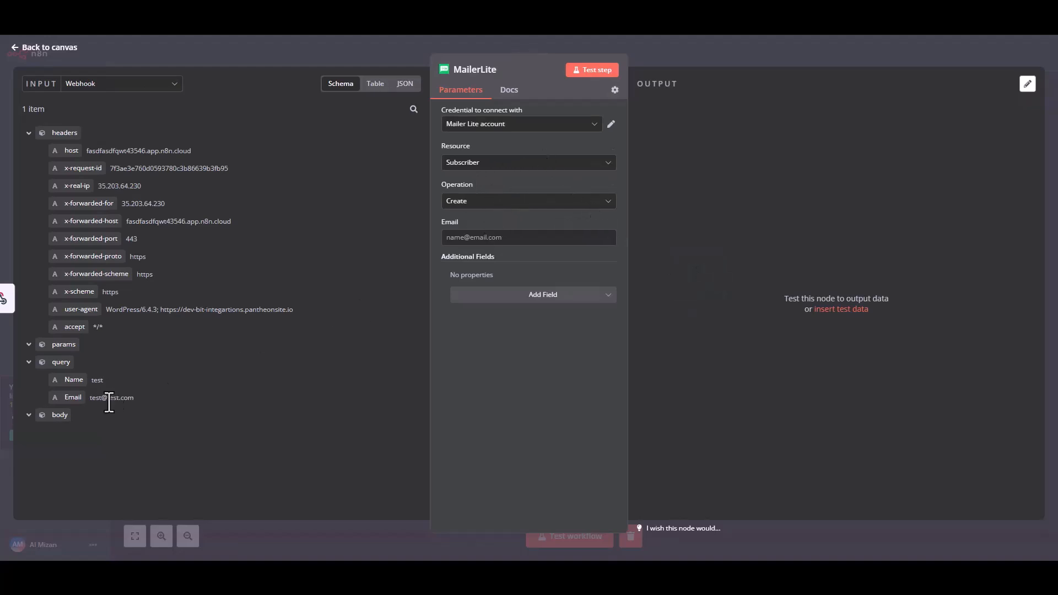
pyautogui.moveTo(75, 397); pyautogui.dragTo(472, 243)
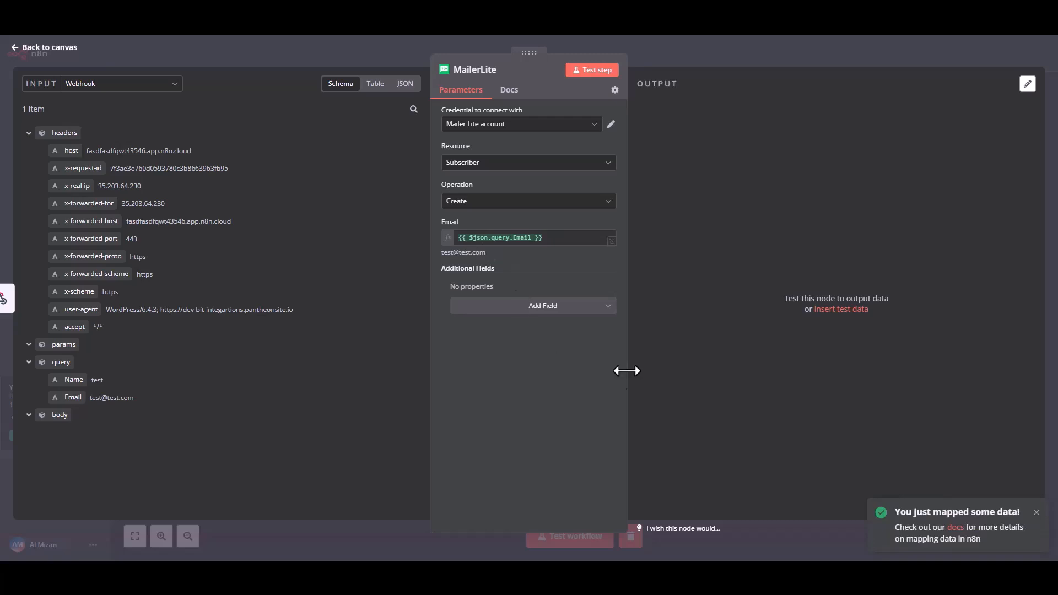
pyautogui.click(551, 307)
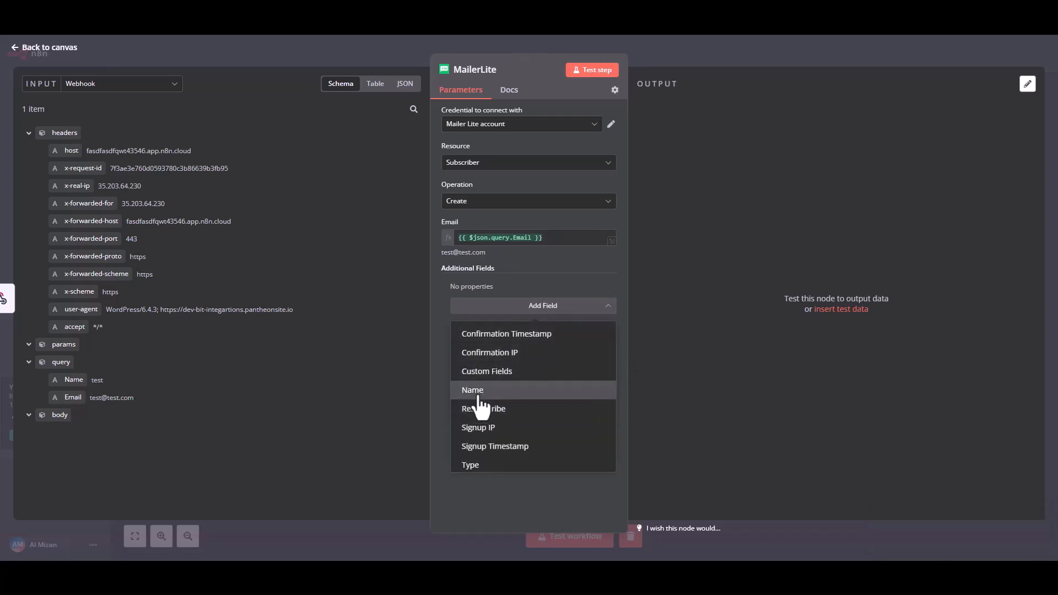
pyautogui.click(483, 390)
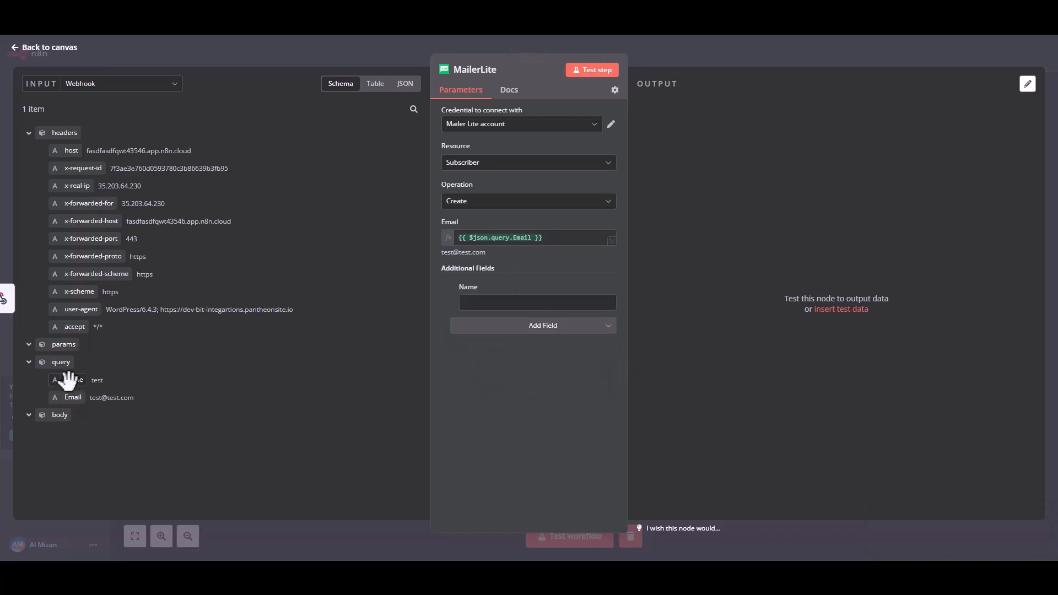
pyautogui.moveTo(72, 379); pyautogui.dragTo(486, 304)
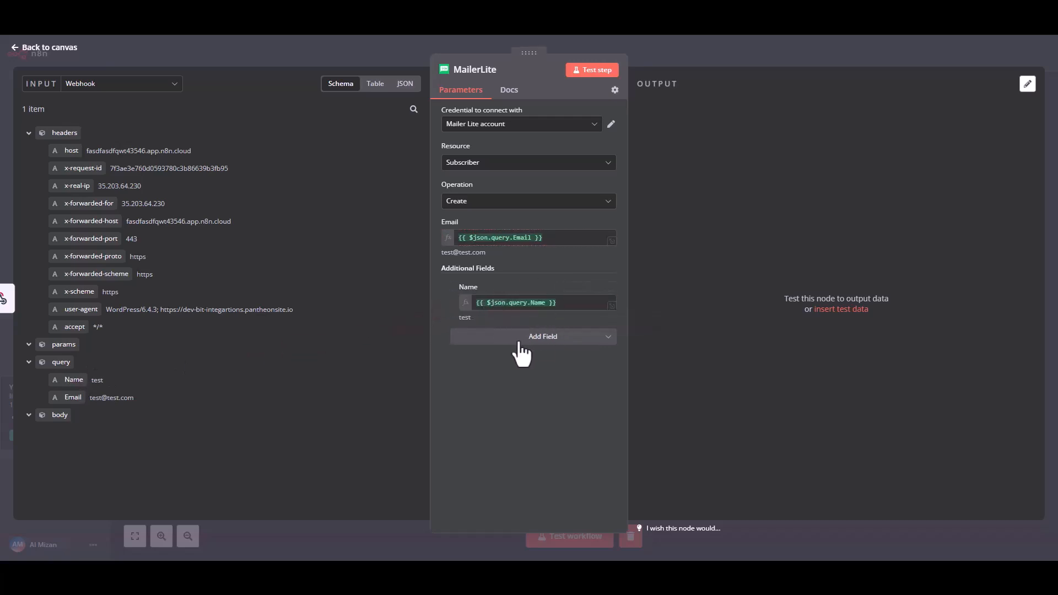
# - Test the MailerLite step, inspect the output row and return to the workflow canvas
pyautogui.click(598, 73)
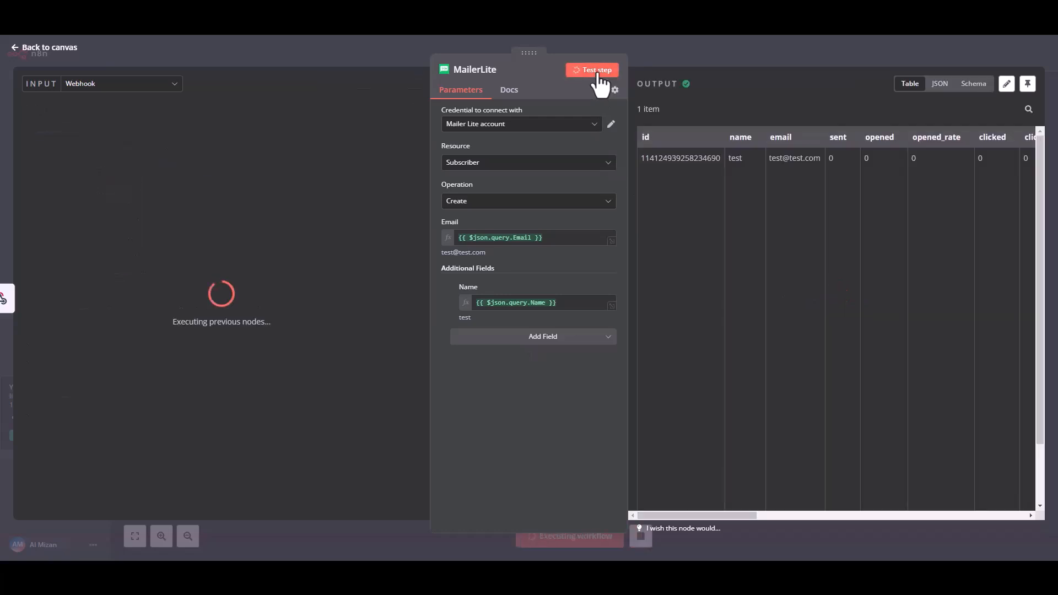
pyautogui.moveTo(673, 158); pyautogui.dragTo(947, 160)
pyautogui.click(861, 217)
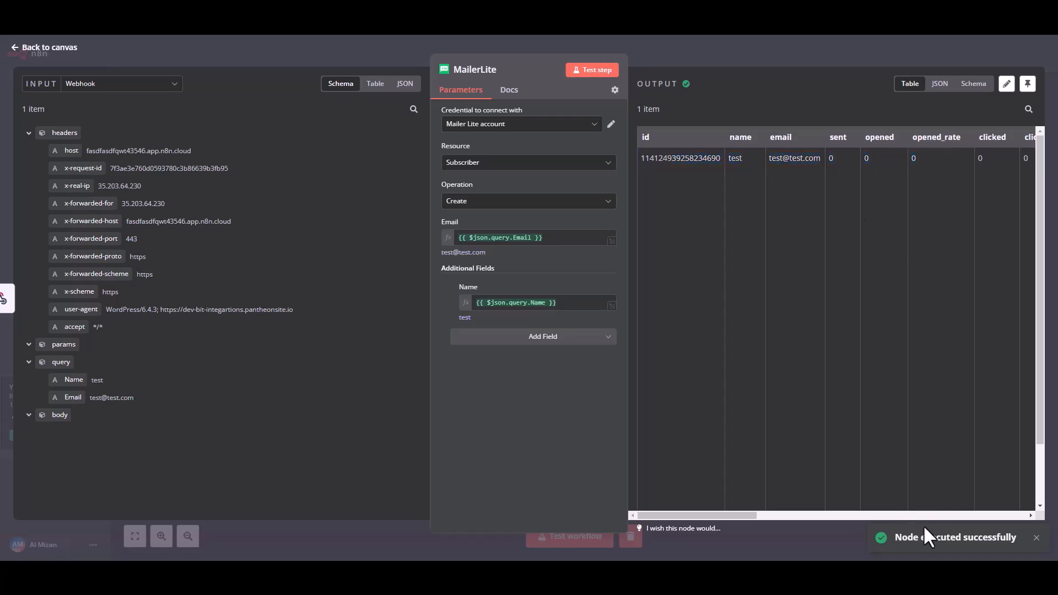
pyautogui.click(26, 49)
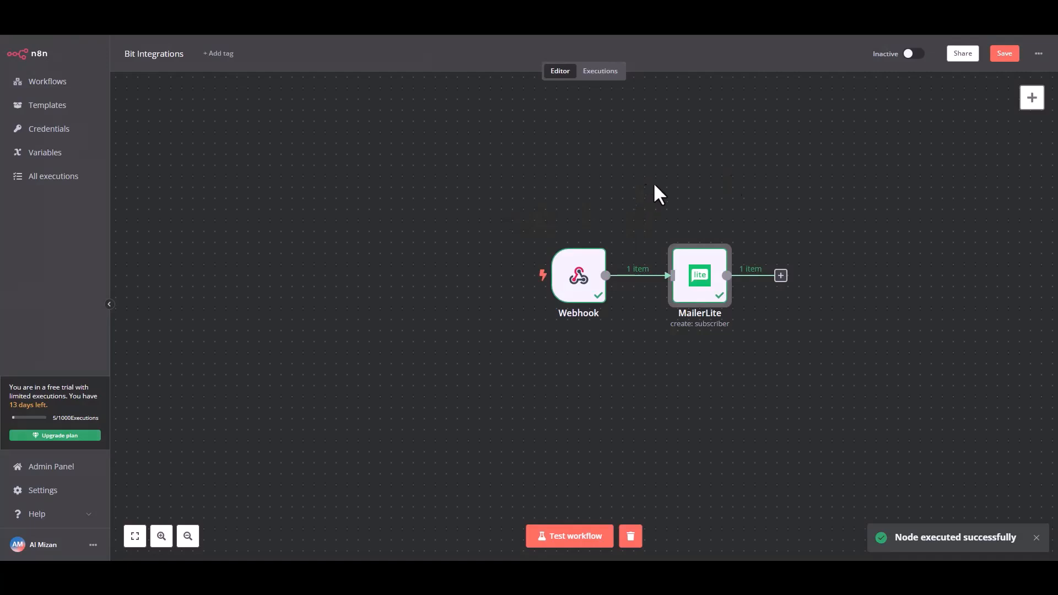
# - Save the Bit Integrations workflow and activate it
pyautogui.click(1001, 55)
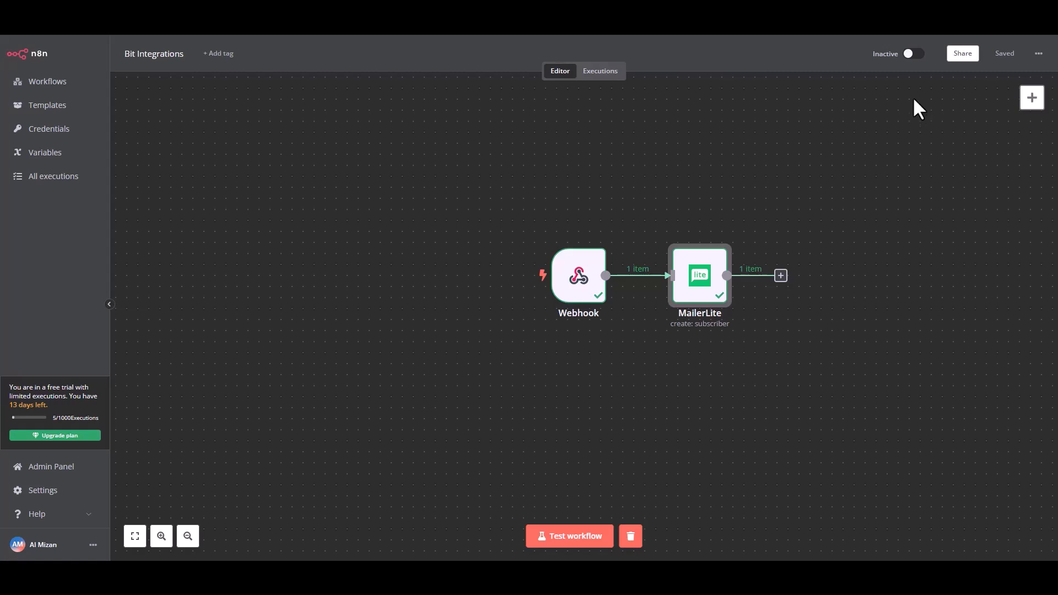
pyautogui.click(913, 54)
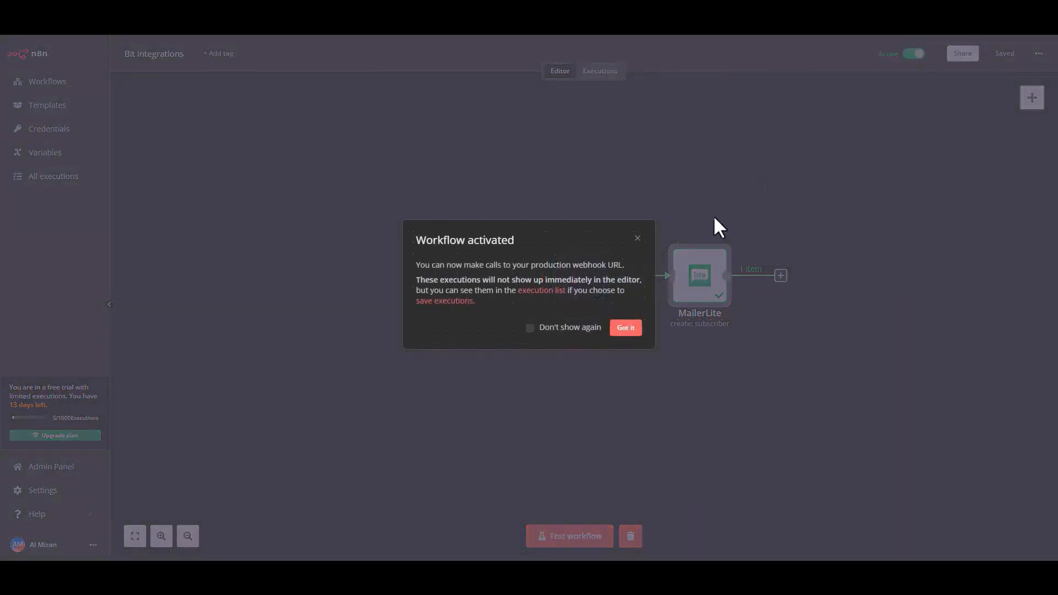
pyautogui.click(627, 330)
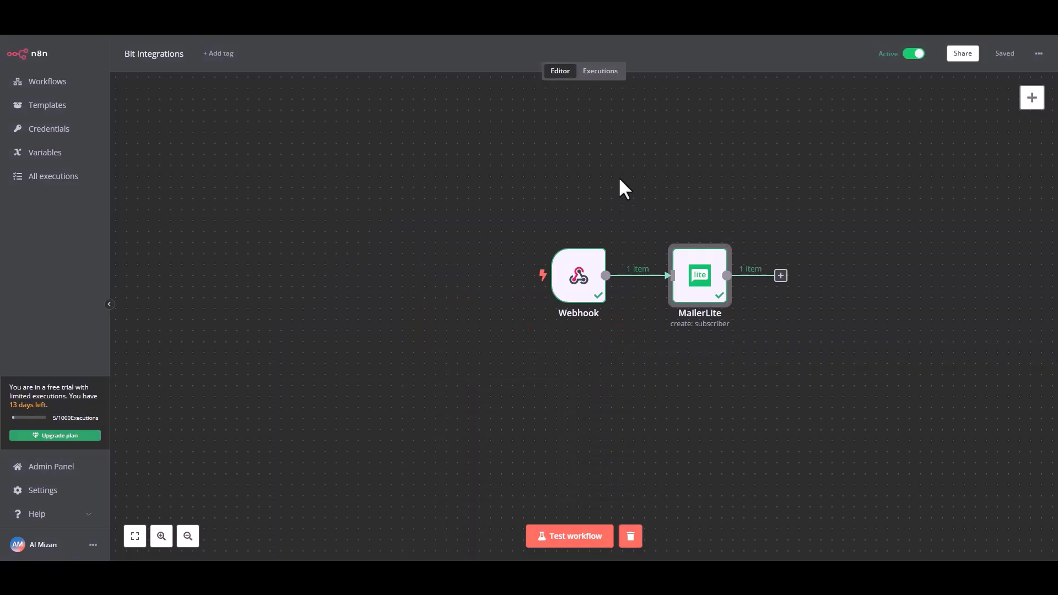
# - Start a workflow test, and submit the website's contact form with Bit Integrations as the name, a support e-mail address and a phone number
pyautogui.click(563, 537)
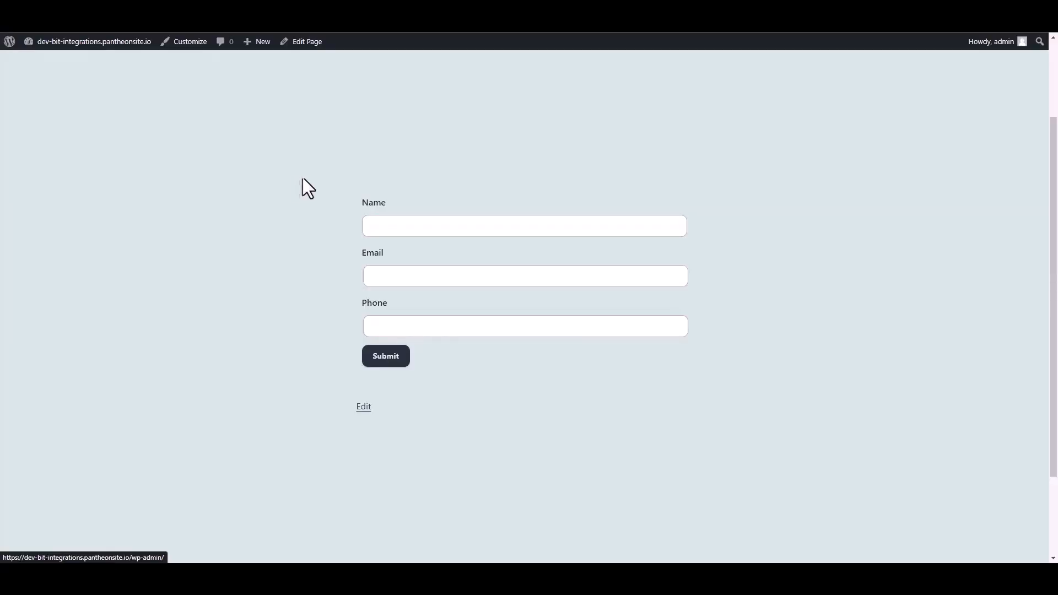
pyautogui.click(397, 227)
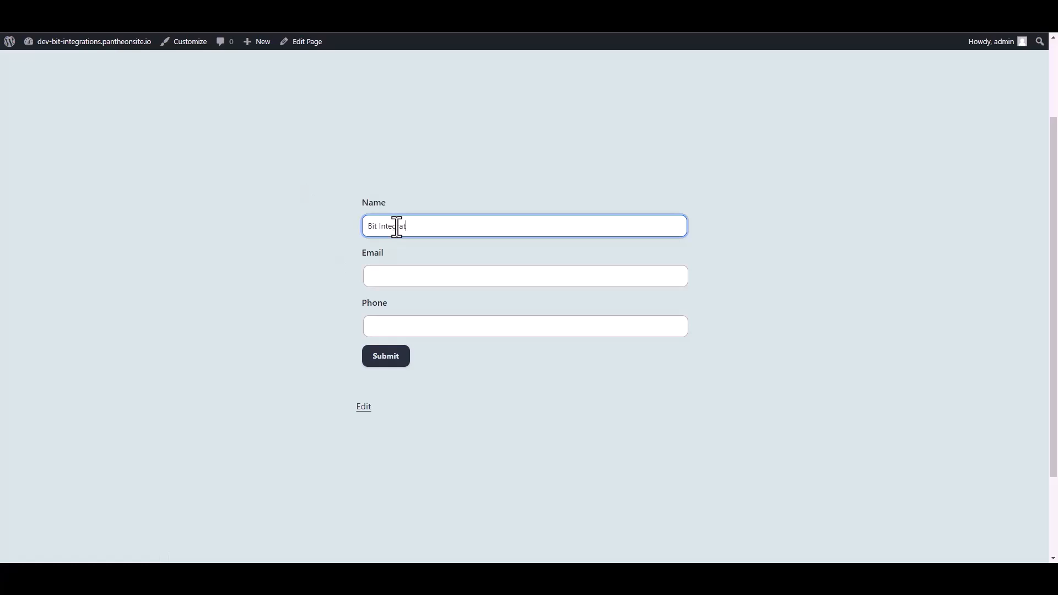
pyautogui.click(385, 280)
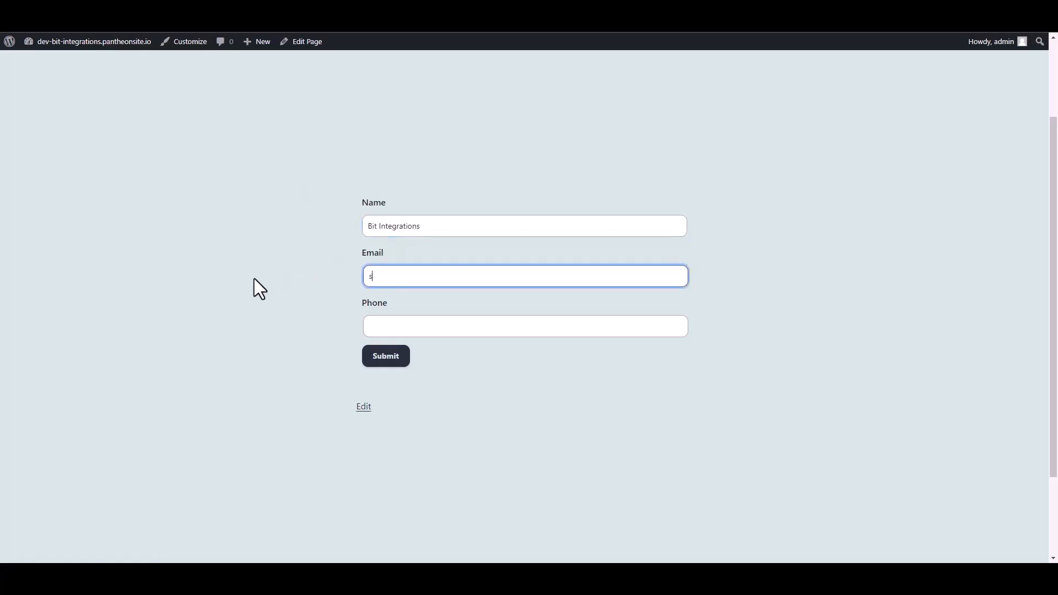
pyautogui.click(373, 330)
pyautogui.write('44455')
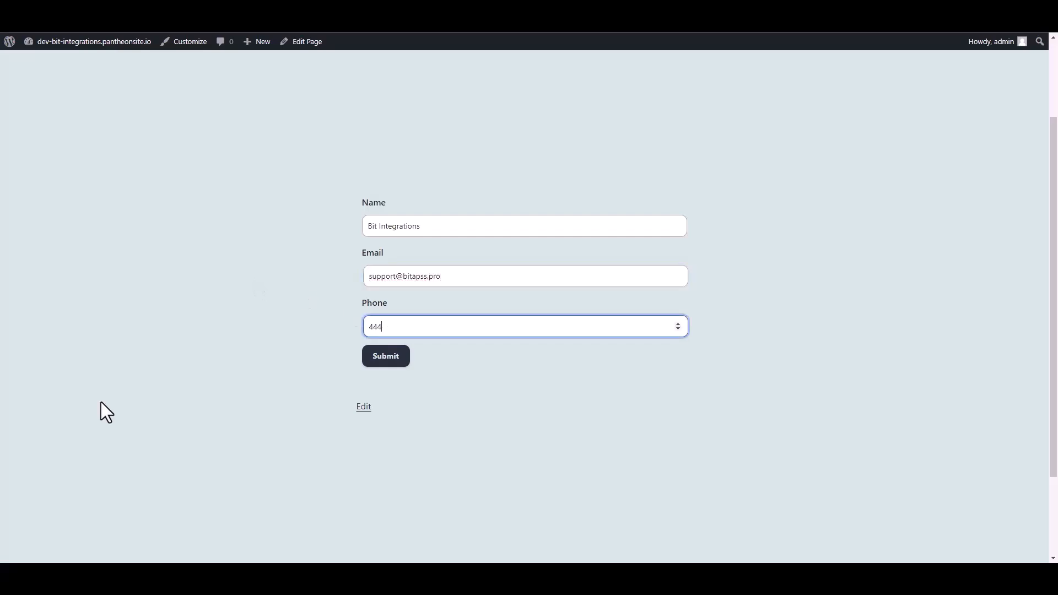
pyautogui.write('5666')
pyautogui.click(398, 358)
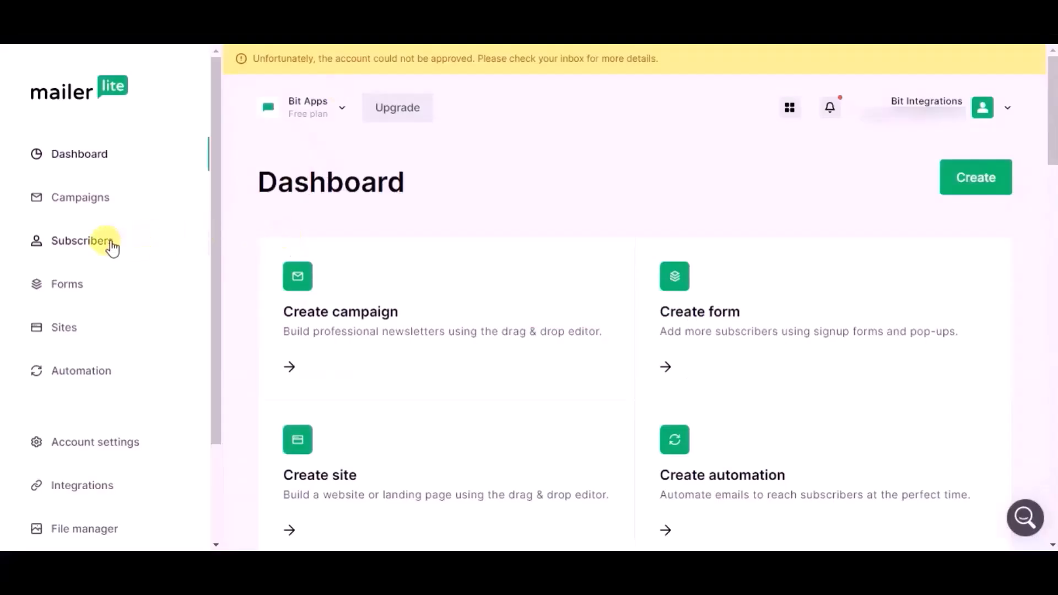
# - In MailerLite, open the submitted contact's subscriber profile and examine its subscription information and details
pyautogui.click(112, 246)
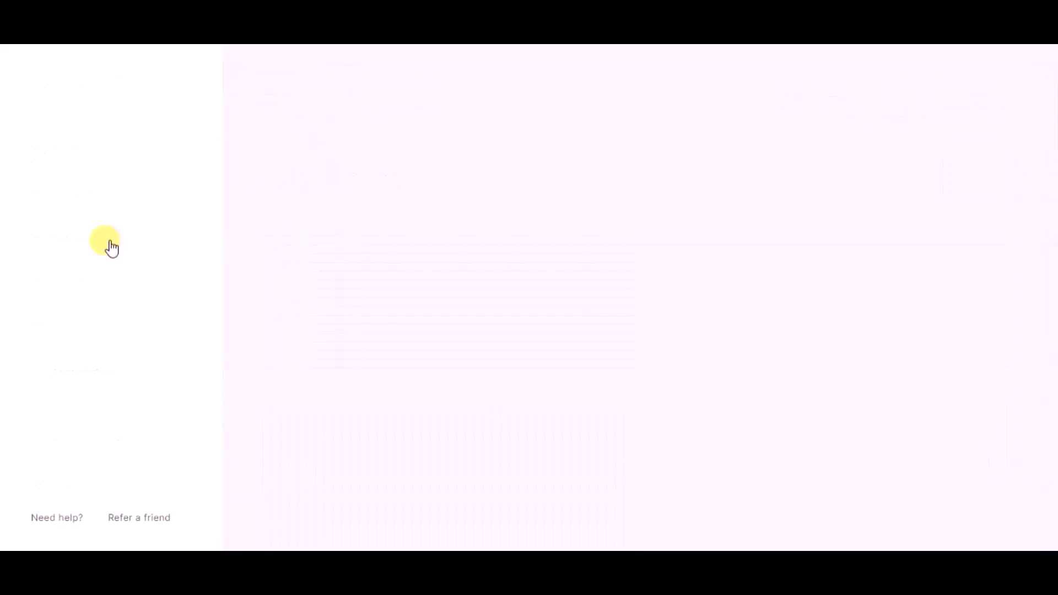
pyautogui.scroll(-4, 286, 283)
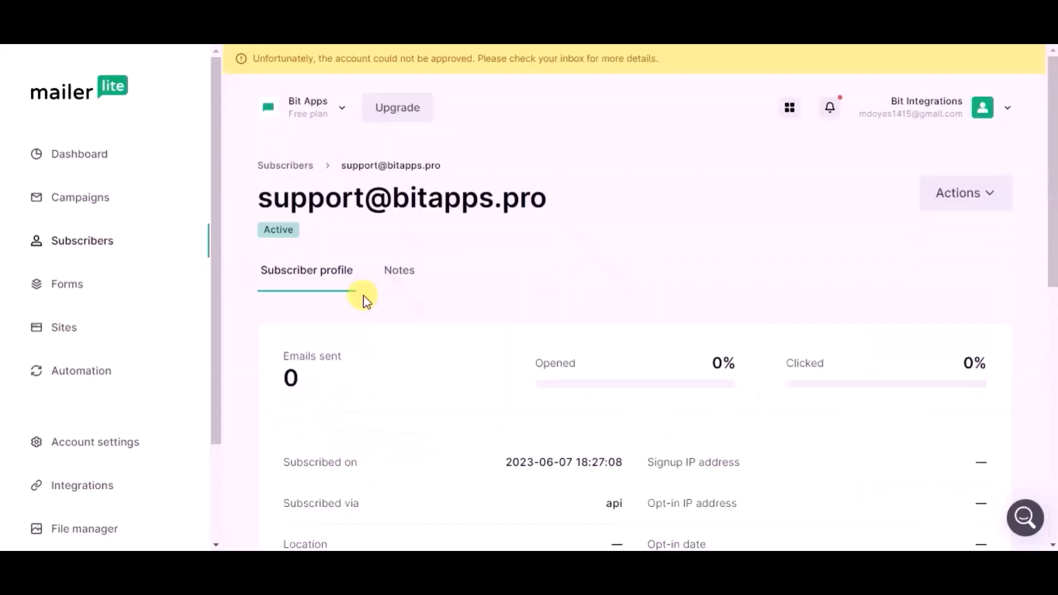
pyautogui.scroll(-3, 365, 299)
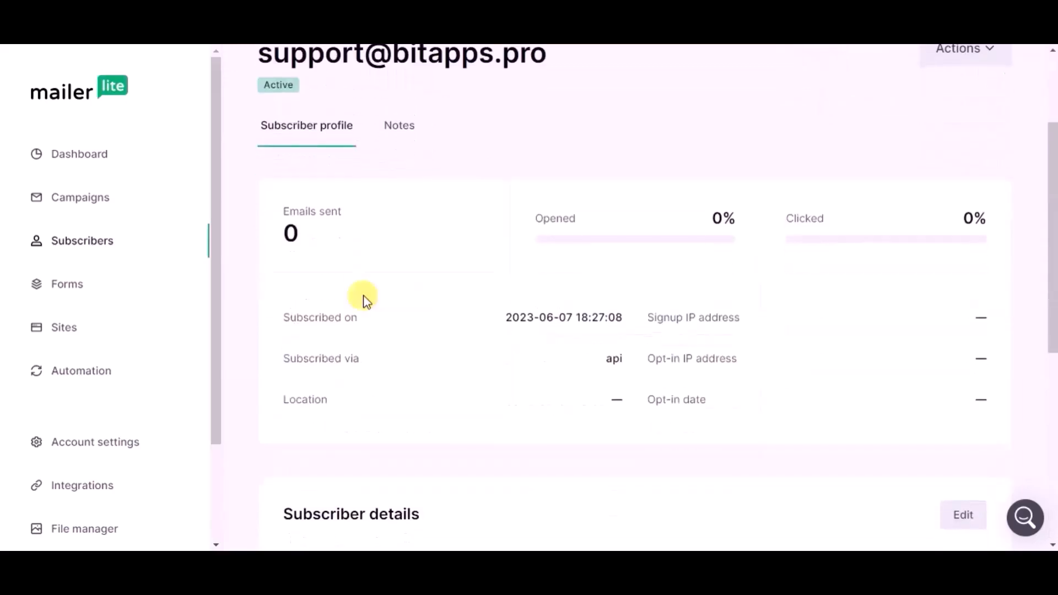